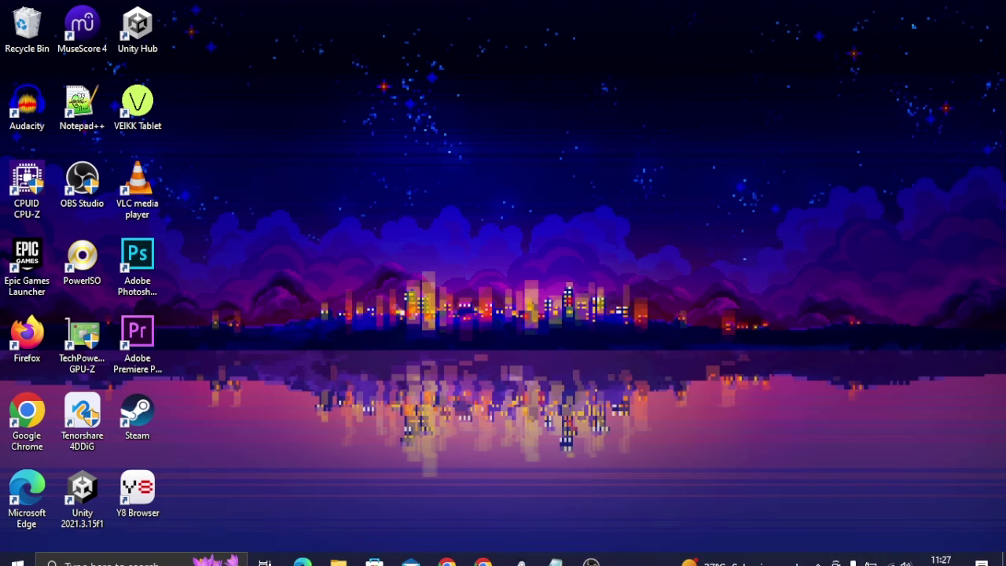
Step: Switch to Chrome, search the web for smapi, and open the SMAPI.io website
{"action": "left_click", "coordinate": [485, 552]}
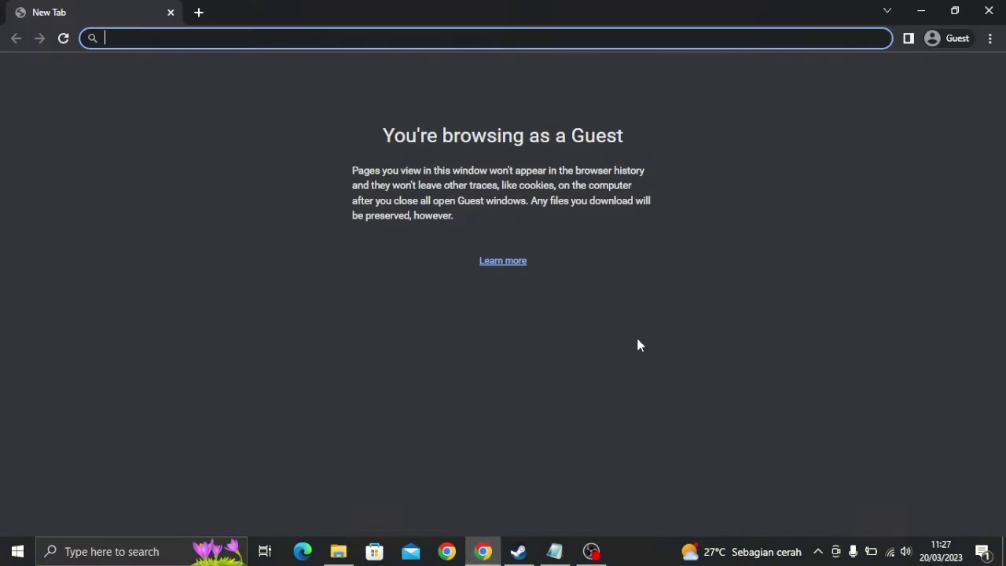
{"action": "left_click", "coordinate": [696, 36]}
{"action": "type", "text": "xmpz"}
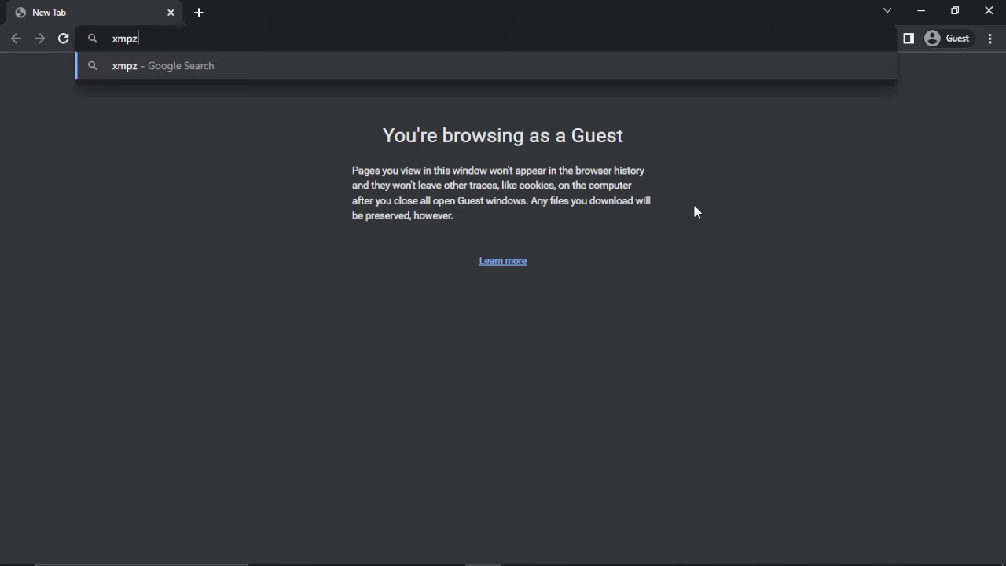
{"action": "key", "text": "BackSpace"}
{"action": "key", "text": "BackSpace"}
{"action": "key", "text": "BackSpace"}
{"action": "key", "text": "BackSpace"}
{"action": "type", "text": "smapi"}
{"action": "key", "text": "Return"}
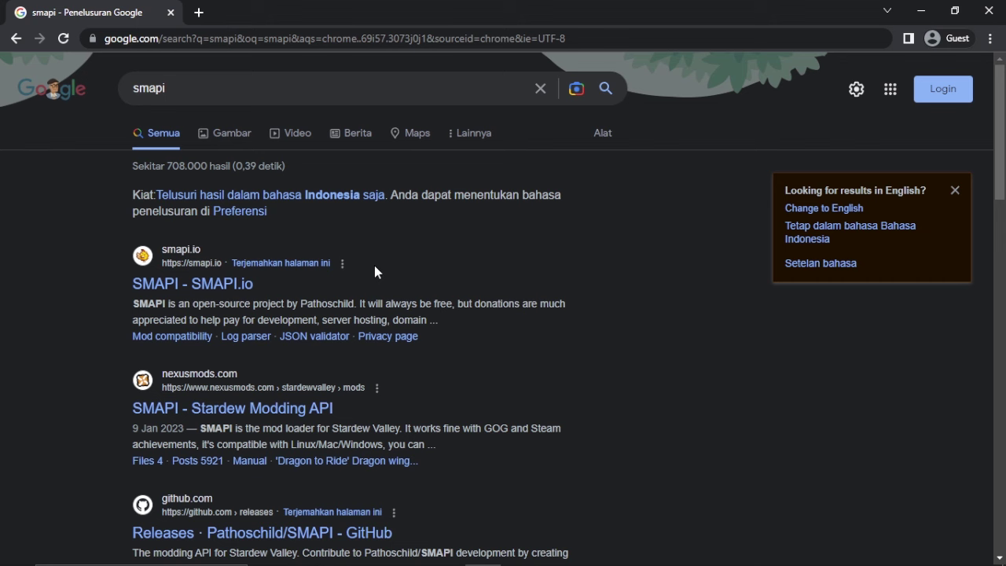
{"action": "left_click", "coordinate": [208, 286]}
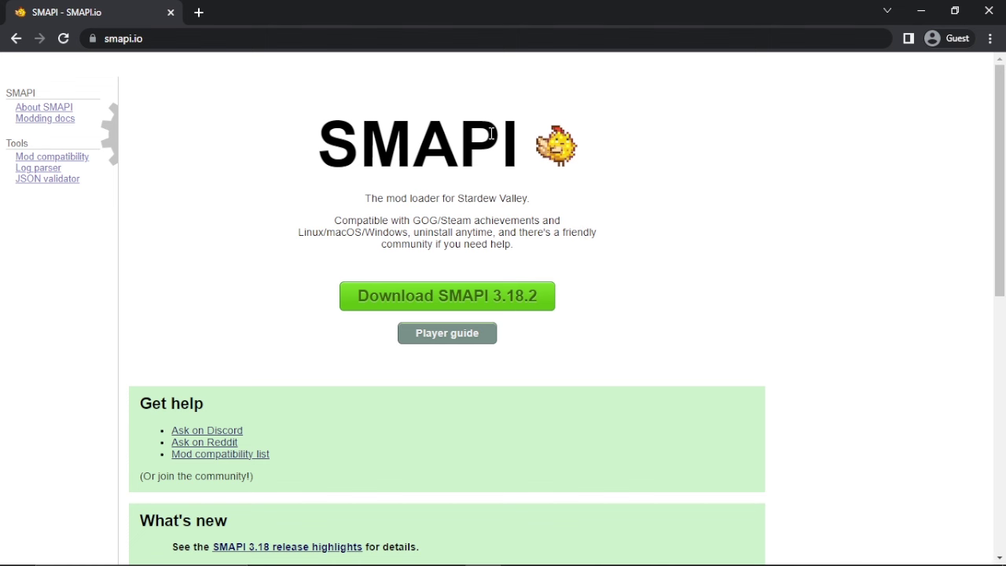
Step: Get the SMAPI 3.18.2 installer through the direct download and minimize the browser window
{"action": "scroll", "coordinate": [126, 90], "scroll_direction": "down", "scroll_amount": 1}
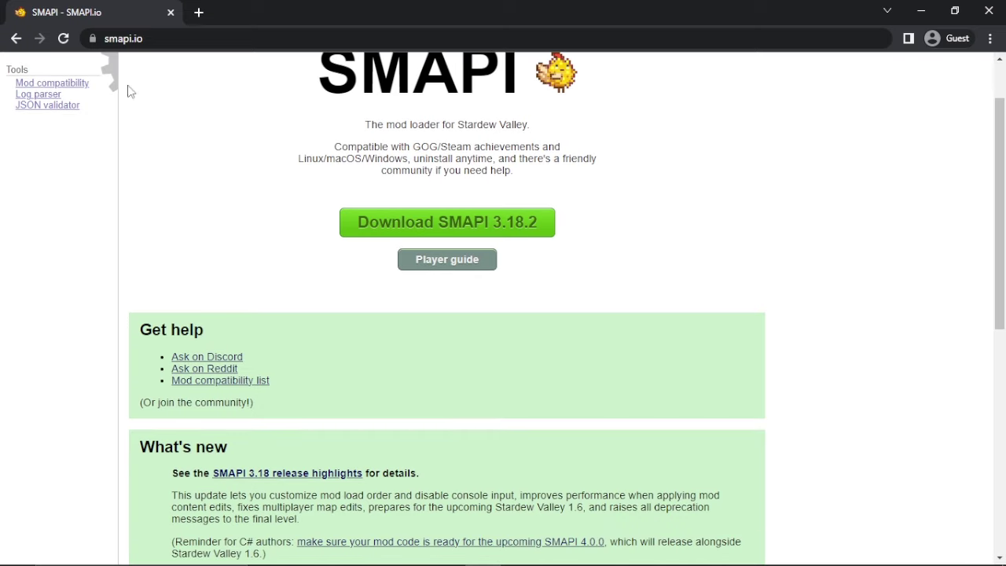
{"action": "scroll", "coordinate": [1, 83], "scroll_direction": "up", "scroll_amount": 1}
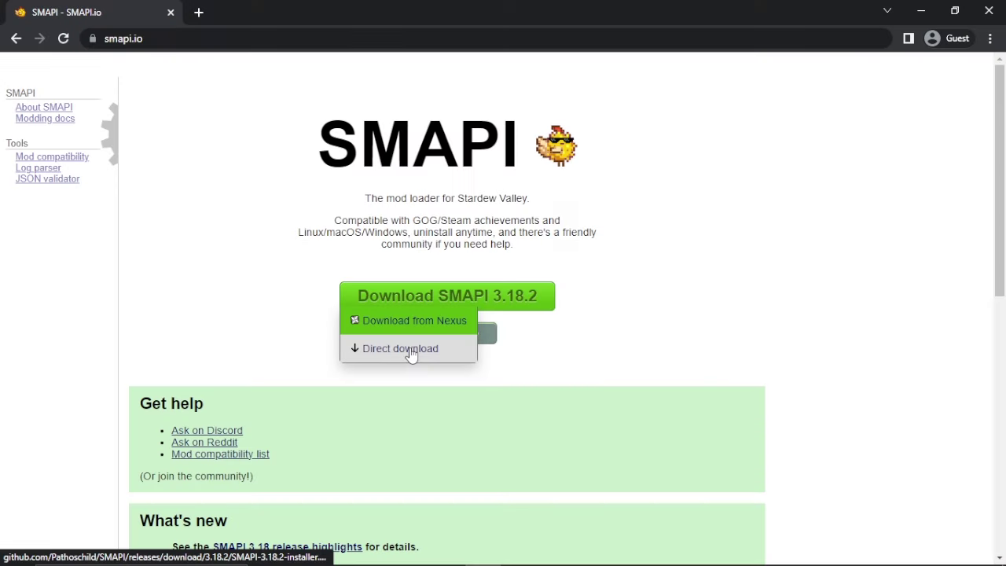
{"action": "left_click", "coordinate": [410, 351]}
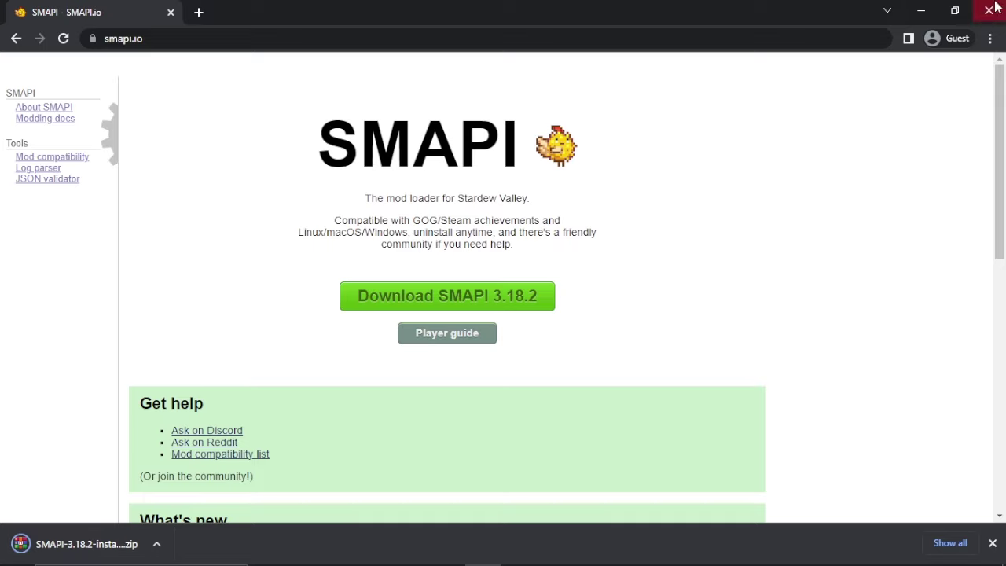
{"action": "left_click", "coordinate": [922, 9]}
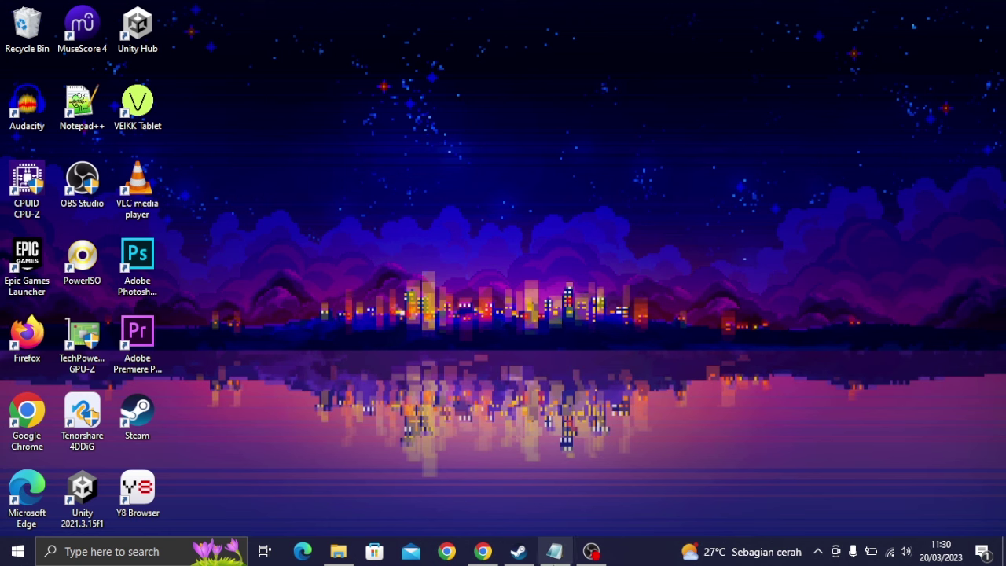
Step: Switch to File Explorer and move the SMAPI-3.18.2-installer archive from the Downloads folder to the desktop
{"action": "left_click", "coordinate": [340, 551]}
{"action": "scroll", "coordinate": [177, 315], "scroll_direction": "up", "scroll_amount": 2}
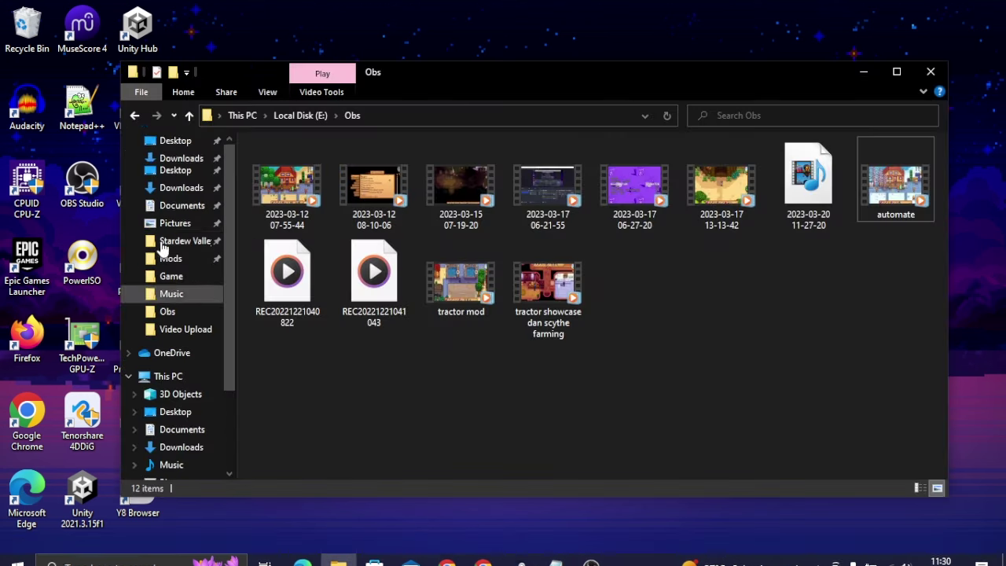
{"action": "left_click", "coordinate": [180, 188]}
{"action": "left_click", "coordinate": [354, 184]}
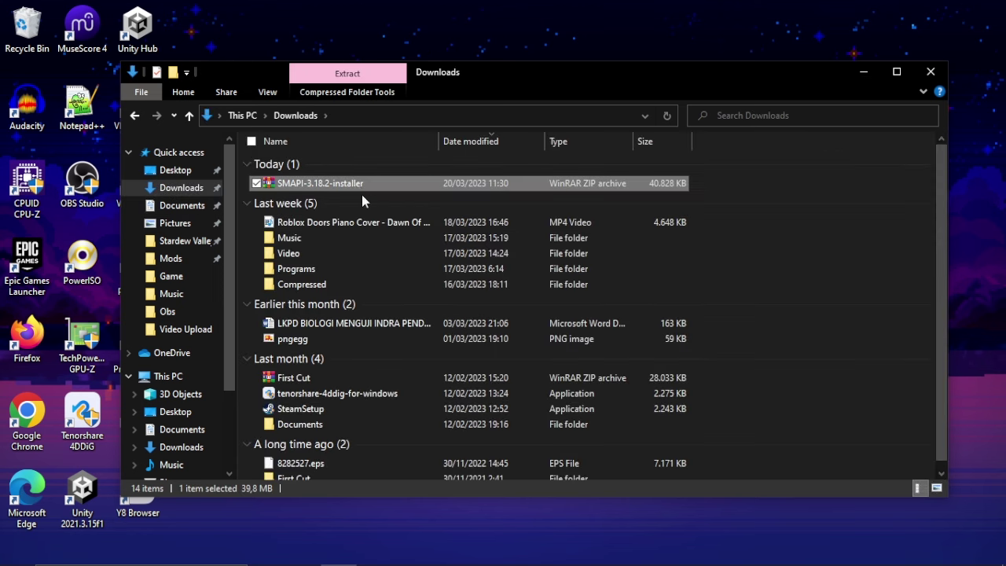
{"action": "left_click_drag", "start_coordinate": [354, 184], "coordinate": [398, 53]}
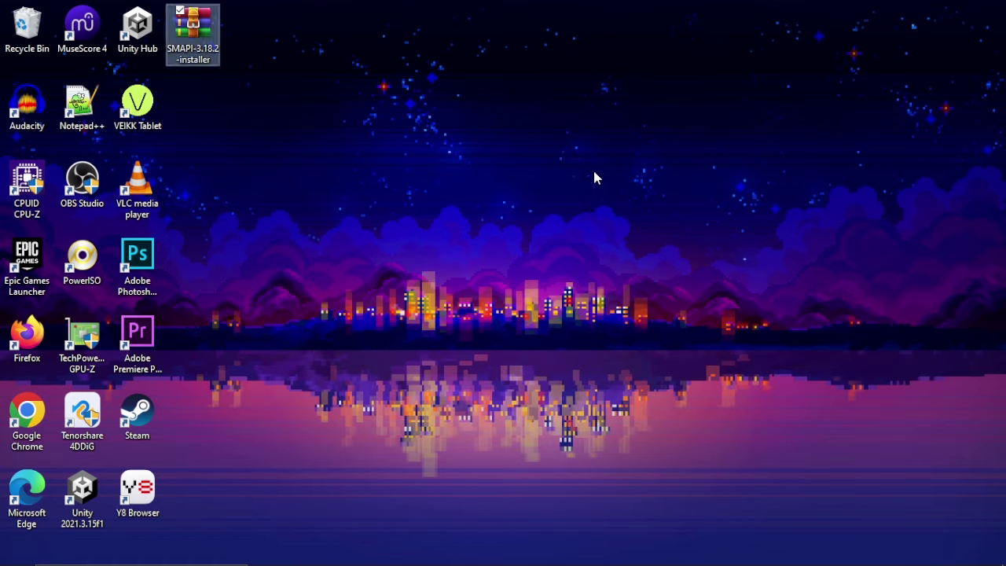
{"action": "left_click", "coordinate": [594, 167]}
Step: Extract the SMAPI-3.18.2-installer archive directly onto the desktop
{"action": "double_click", "coordinate": [193, 31]}
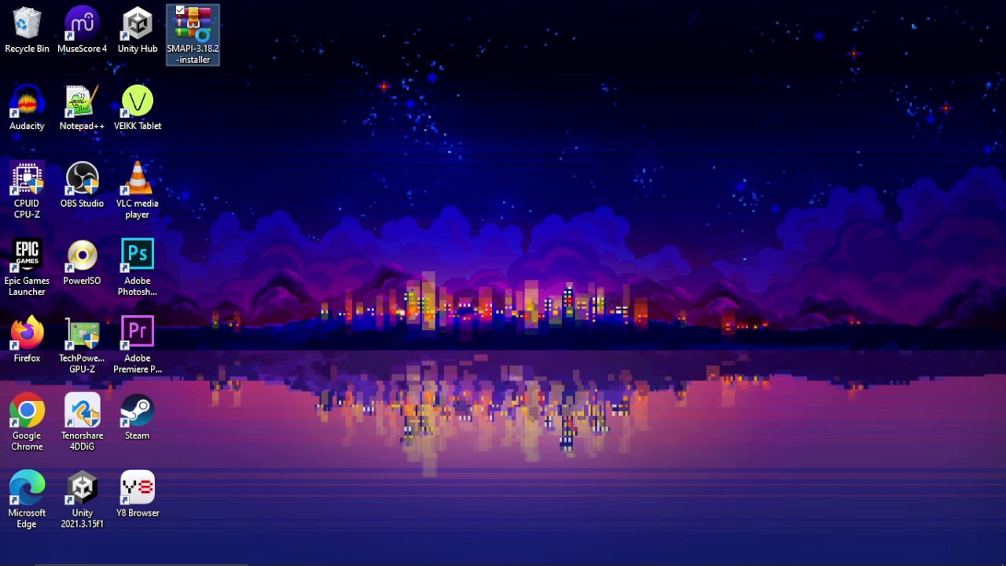
{"action": "right_click", "coordinate": [201, 33]}
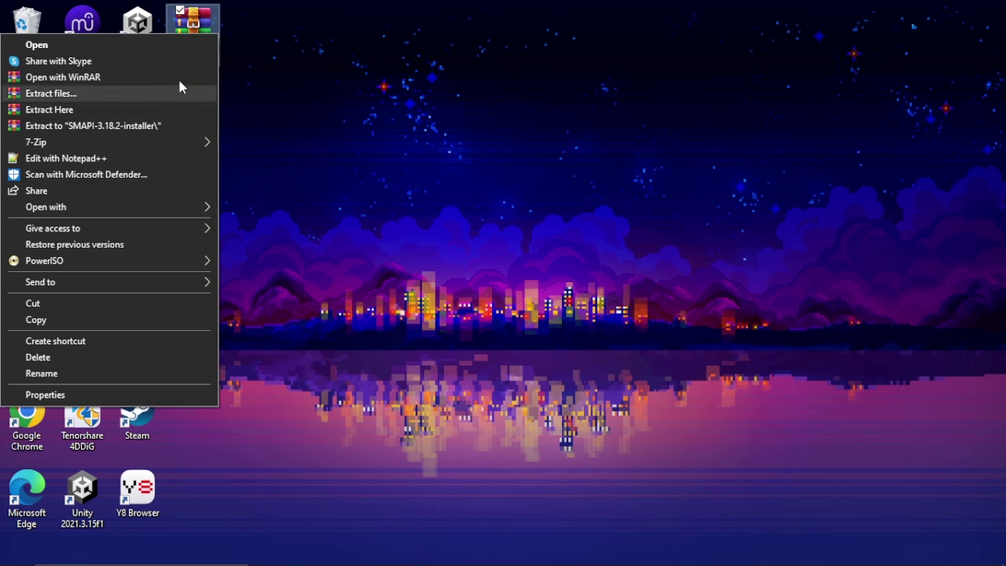
{"action": "left_click", "coordinate": [49, 109]}
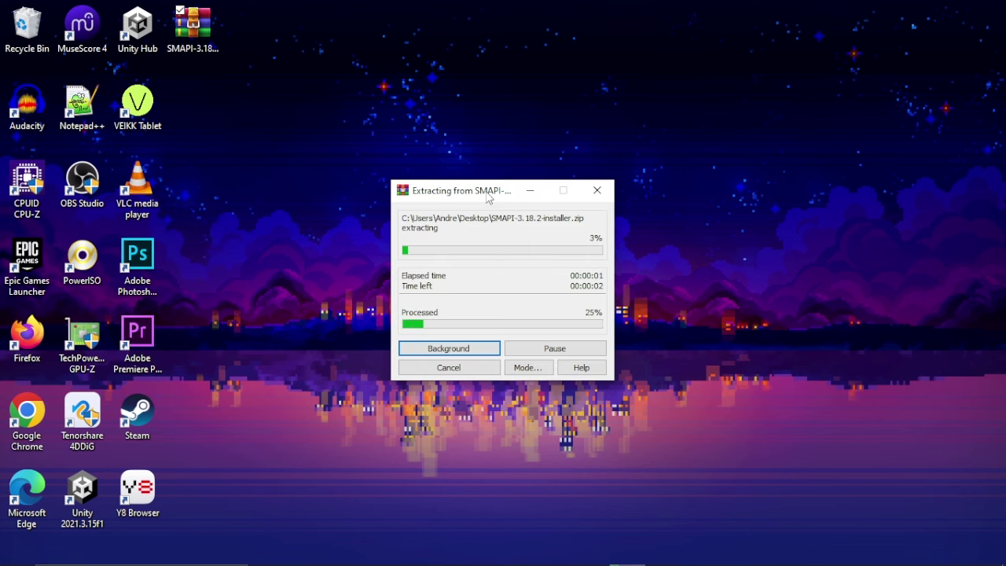
{"action": "left_click", "coordinate": [540, 161]}
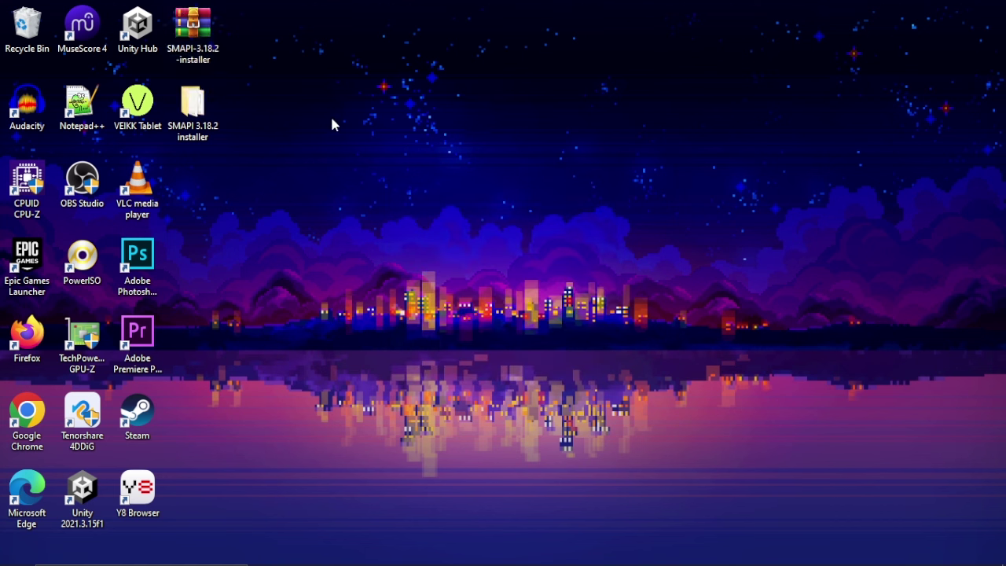
Step: Run the "install on Windows" batch file from the extracted SMAPI 3.18.2 installer folder and minimize the folder window
{"action": "double_click", "coordinate": [203, 128]}
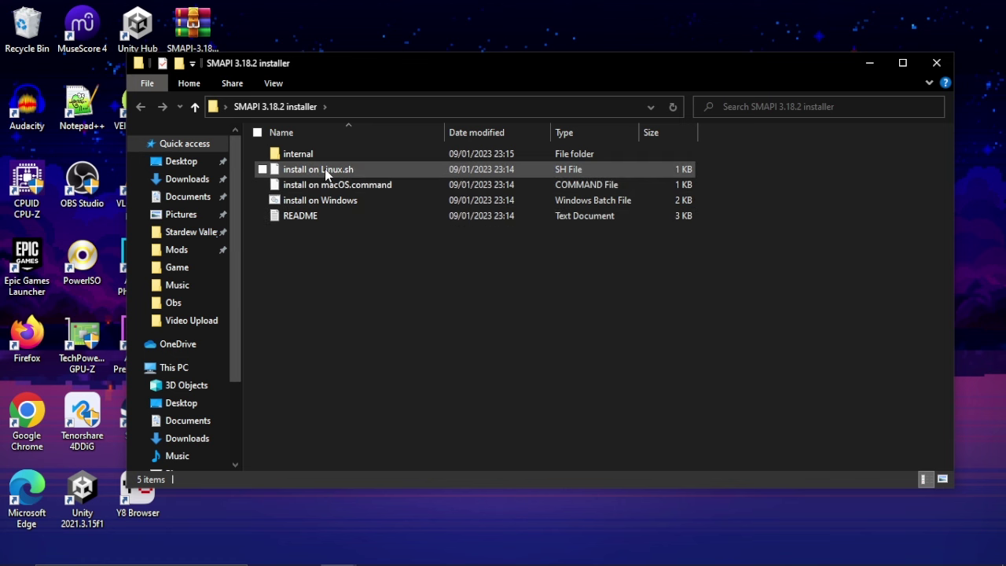
{"action": "double_click", "coordinate": [351, 200]}
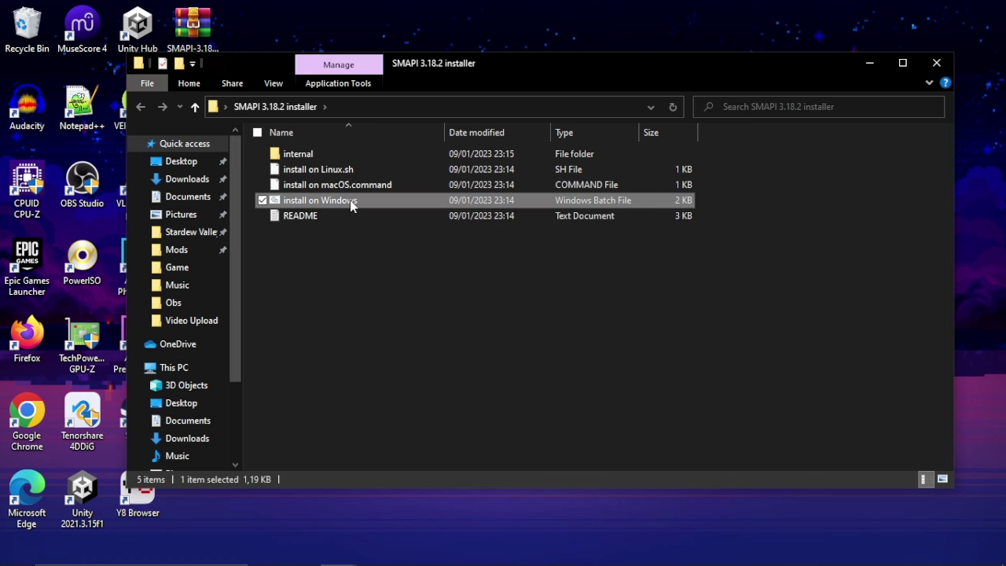
{"action": "left_click", "coordinate": [869, 62]}
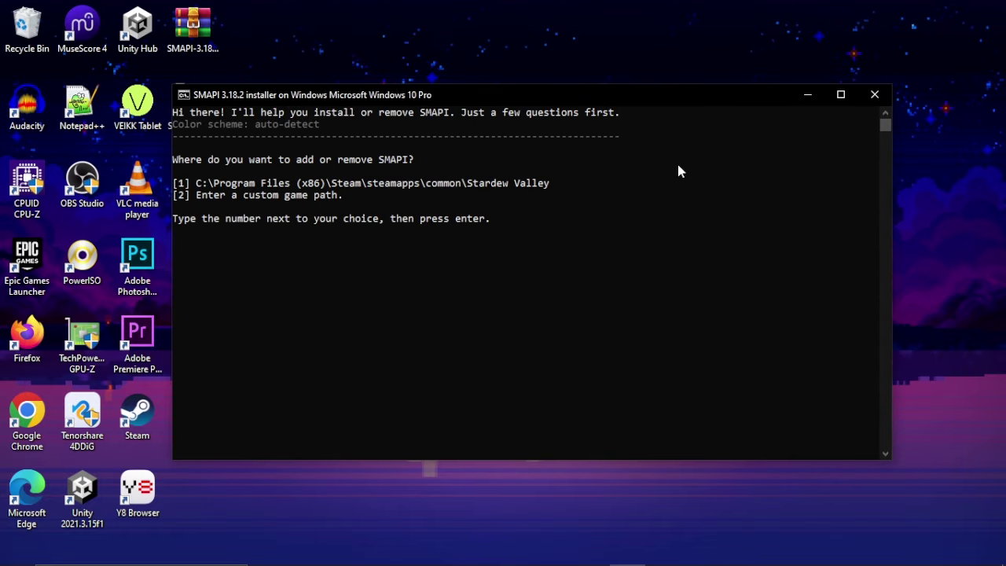
Step: Examine the installer's question about the install location and the Stardew Valley path offered as option 1
{"action": "left_click_drag", "start_coordinate": [189, 161], "coordinate": [341, 162]}
{"action": "left_click", "coordinate": [401, 161]}
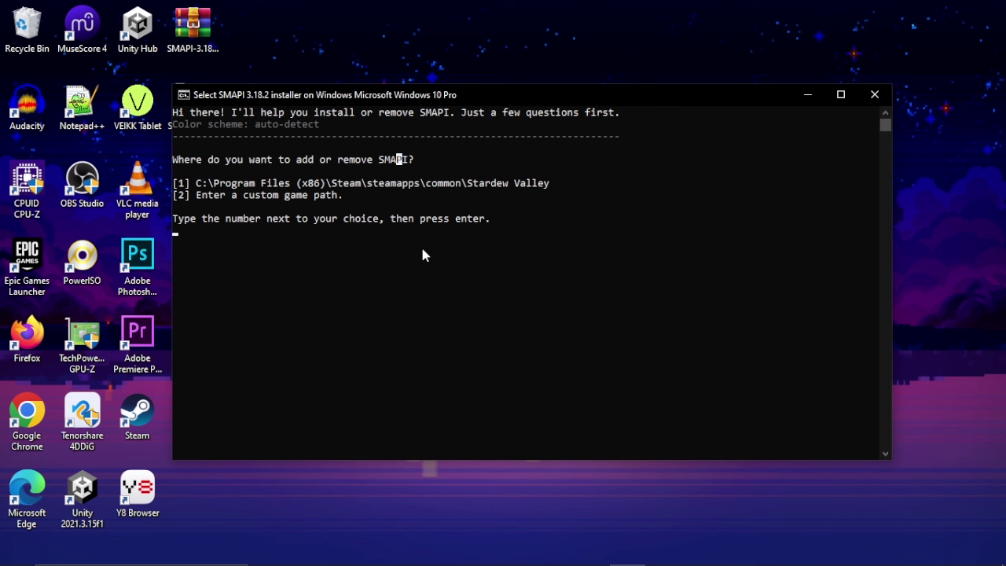
{"action": "left_click", "coordinate": [316, 195]}
{"action": "left_click_drag", "start_coordinate": [196, 183], "coordinate": [220, 184]}
{"action": "left_click", "coordinate": [404, 194]}
{"action": "left_click_drag", "start_coordinate": [366, 195], "coordinate": [554, 194]}
{"action": "left_click", "coordinate": [178, 189]}
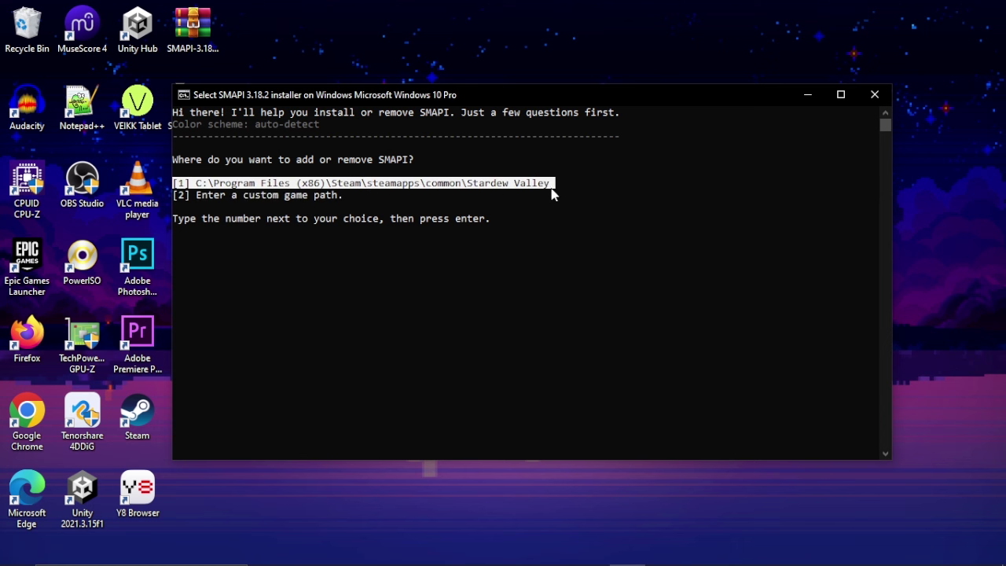
{"action": "left_click", "coordinate": [551, 189]}
{"action": "left_click_drag", "start_coordinate": [178, 184], "coordinate": [552, 189]}
{"action": "left_click", "coordinate": [553, 187]}
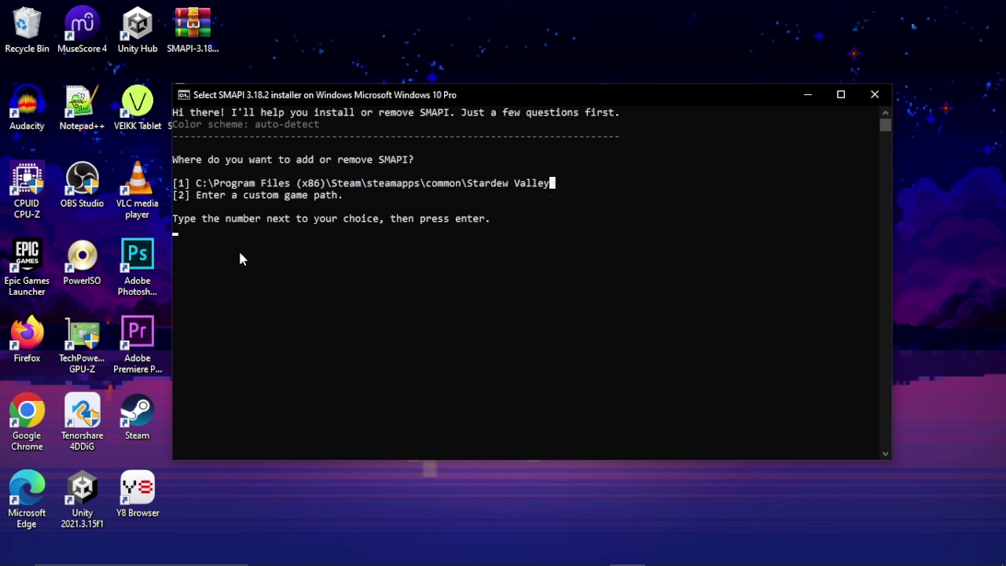
Step: Answer the installer with 1 for the Steam Stardew Valley folder and 1 to install SMAPI
{"action": "type", "text": "1"}
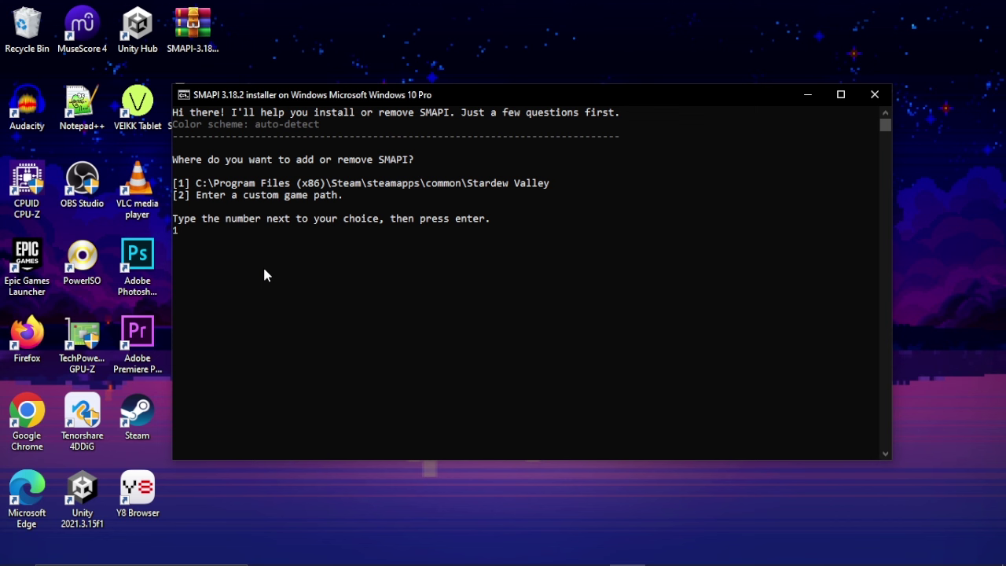
{"action": "key", "text": "Return"}
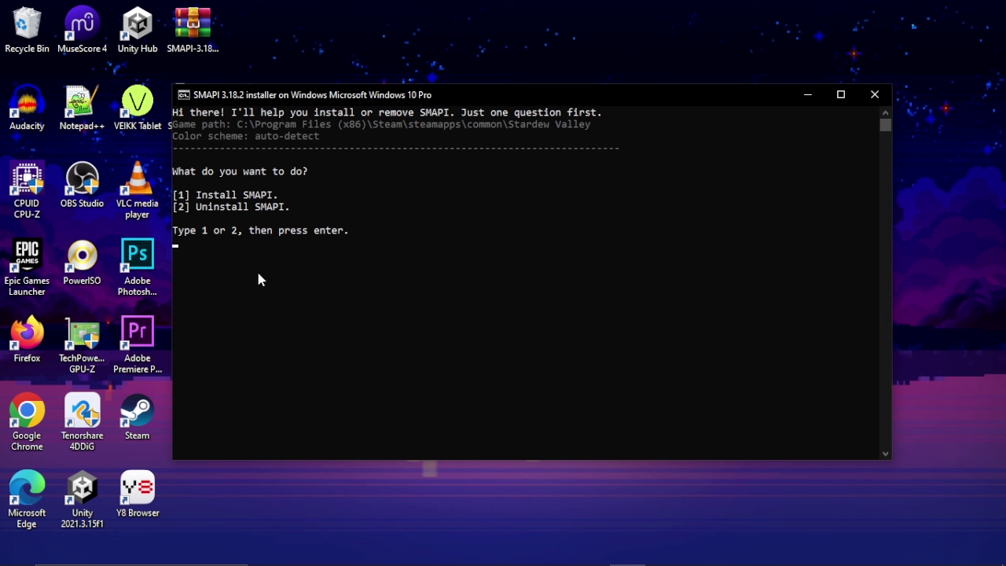
{"action": "type", "text": "1"}
{"action": "key", "text": "Return"}
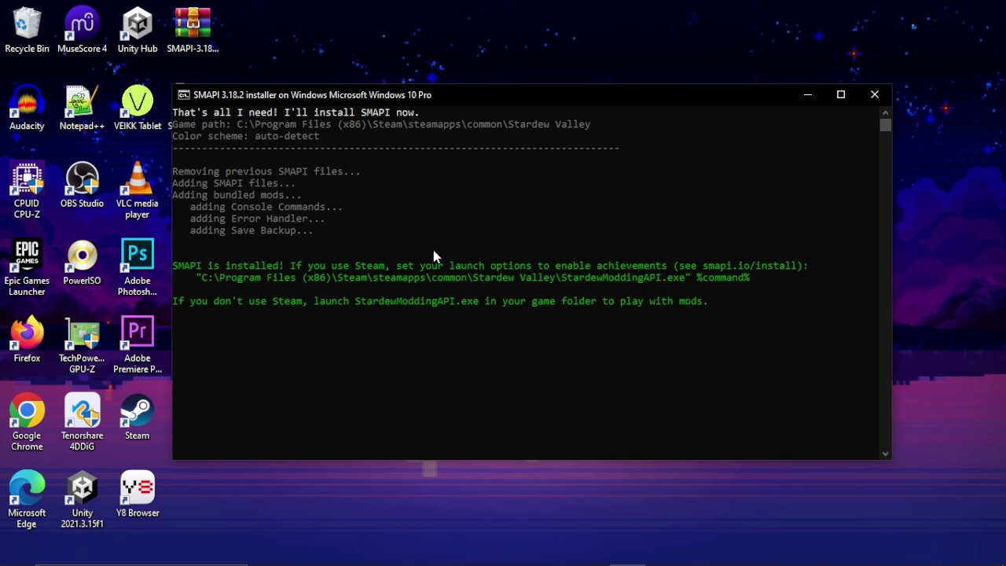
Step: Copy the full Steam launch options line, from the quoted StardewModdingAPI.exe path through %command%, out of the installer output
{"action": "left_click_drag", "start_coordinate": [313, 282], "coordinate": [355, 278]}
{"action": "left_click", "coordinate": [353, 277]}
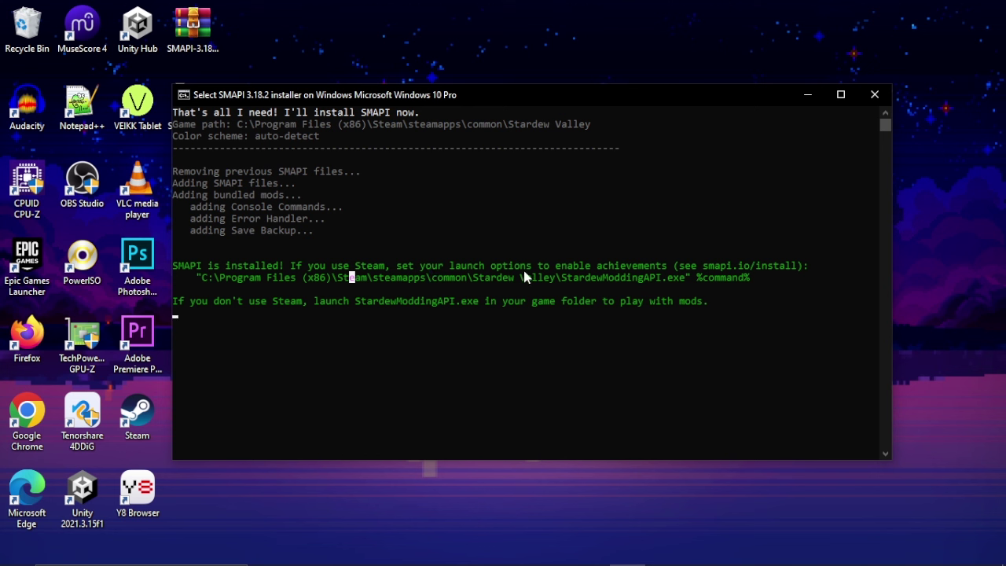
{"action": "left_click", "coordinate": [646, 267]}
{"action": "left_click_drag", "start_coordinate": [749, 278], "coordinate": [197, 283]}
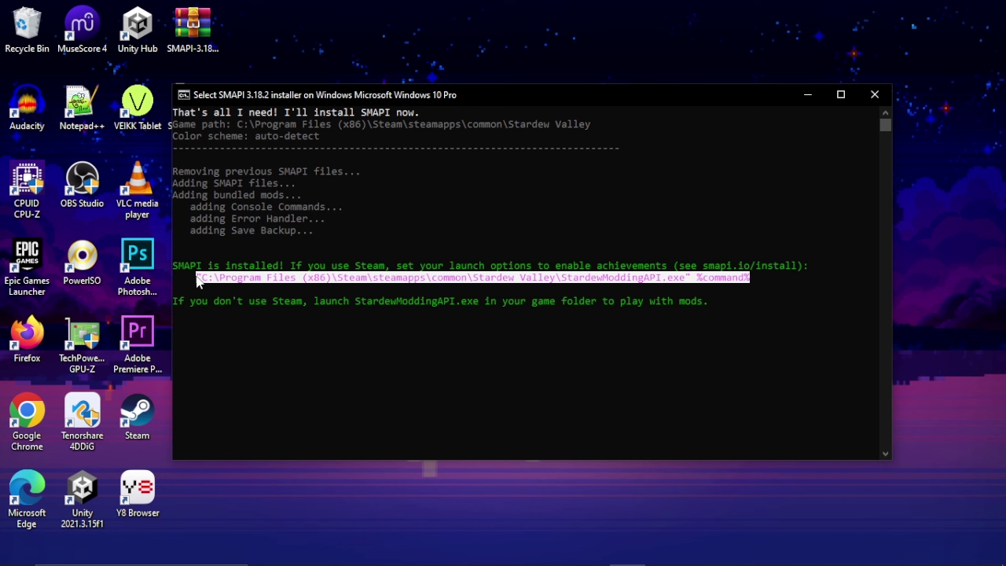
{"action": "right_click", "coordinate": [219, 286]}
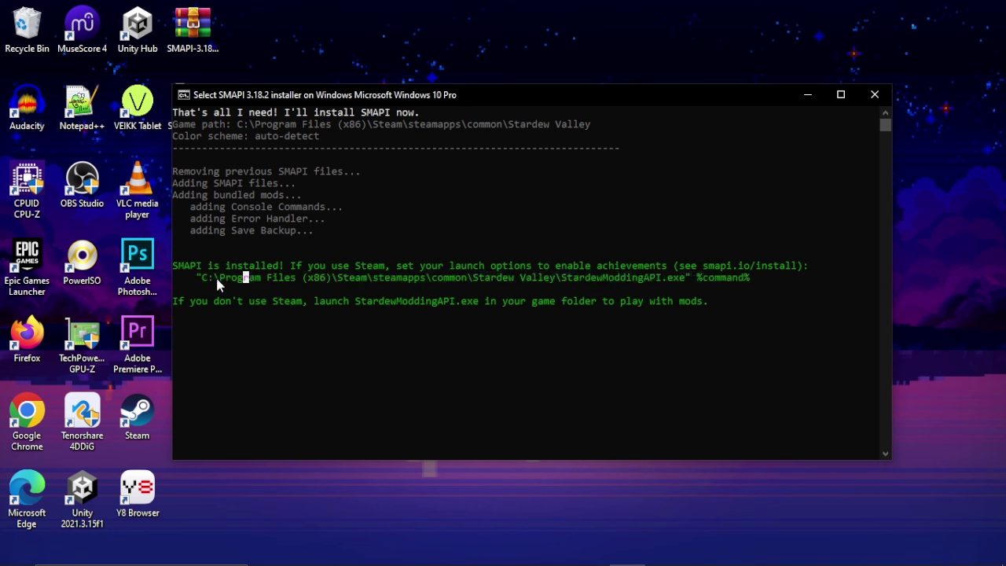
{"action": "left_click_drag", "start_coordinate": [197, 279], "coordinate": [749, 282]}
{"action": "key", "text": "ctrl+c"}
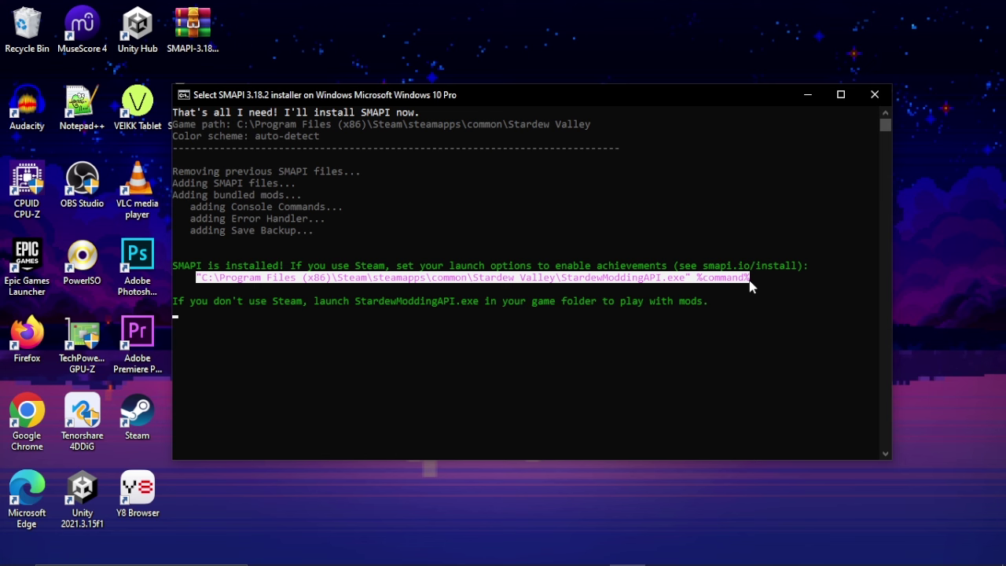
{"action": "right_click", "coordinate": [749, 287]}
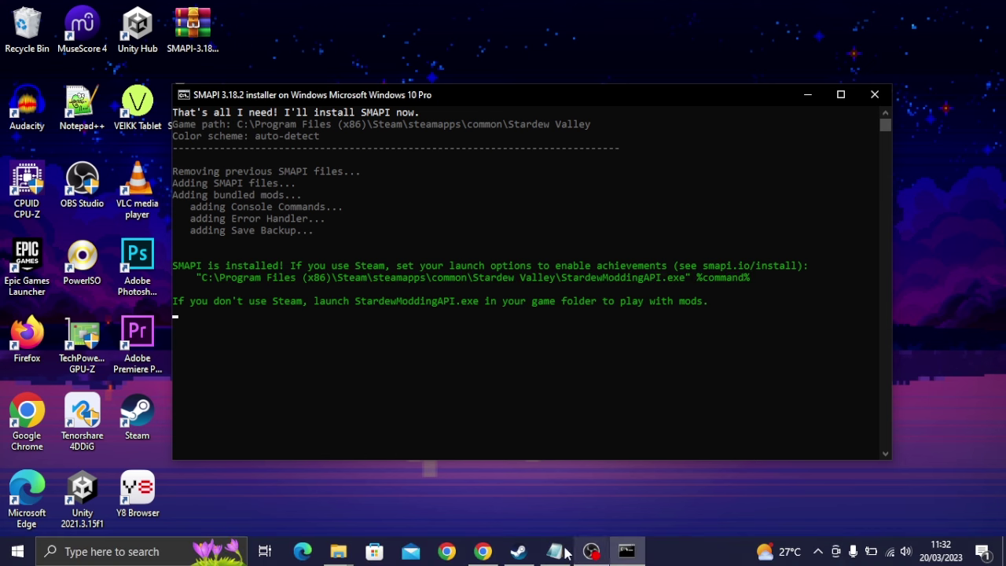
Step: Replace all the text in the untitled Notepad document with the copied launch line, minimize Notepad, and close the SMAPI installer
{"action": "left_click", "coordinate": [555, 551]}
{"action": "key", "text": "ctrl+a"}
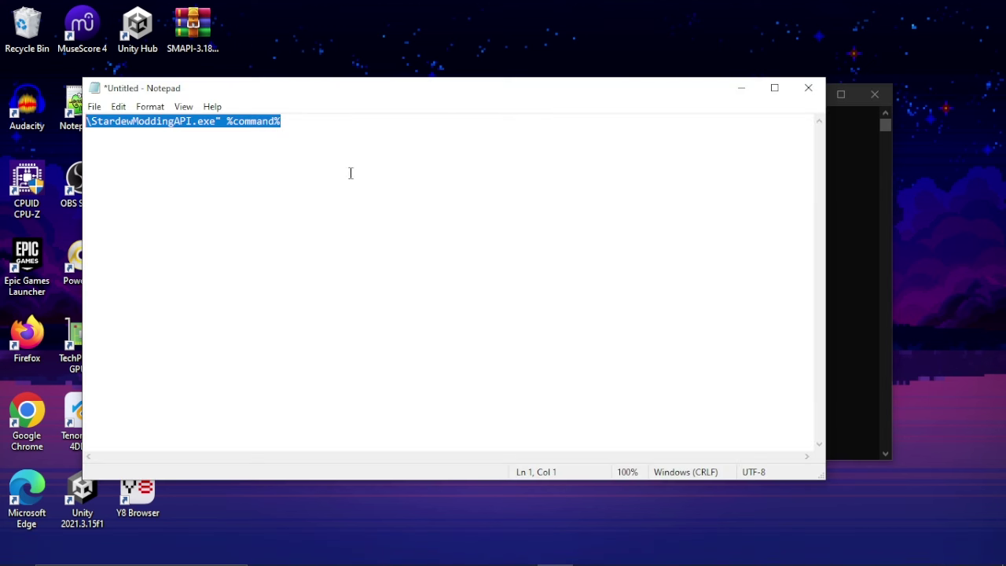
{"action": "key", "text": "ctrl+v"}
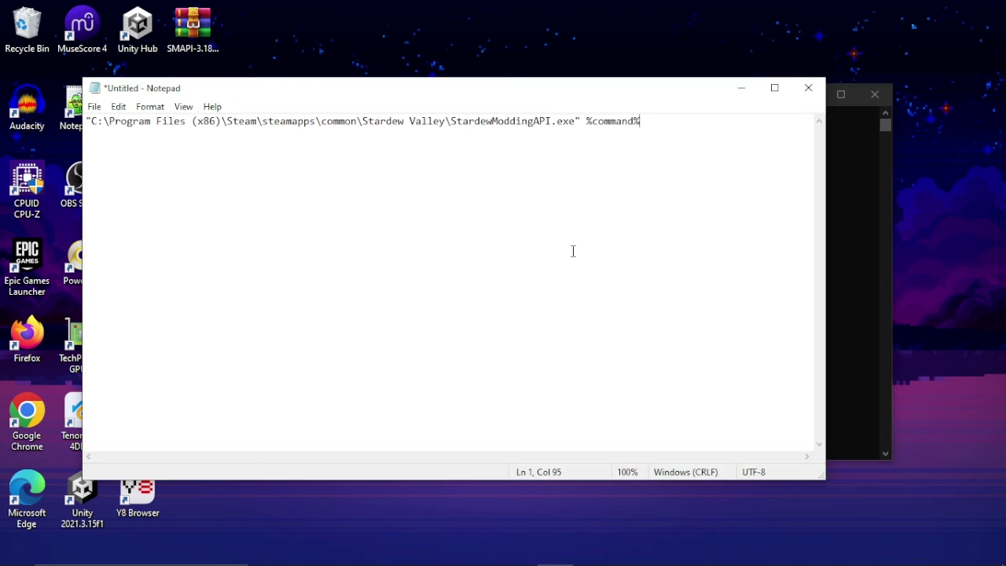
{"action": "left_click", "coordinate": [741, 89]}
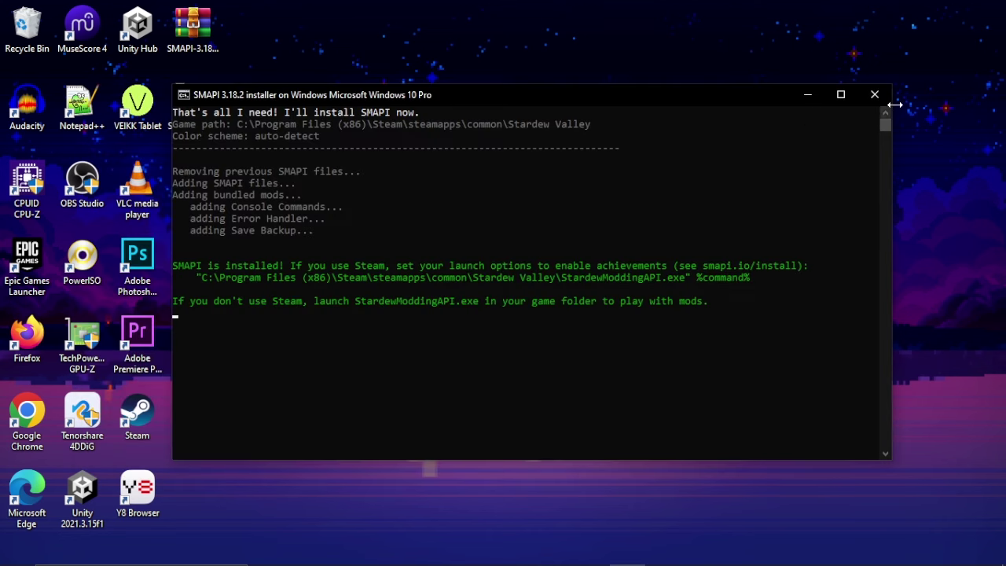
{"action": "left_click", "coordinate": [877, 95]}
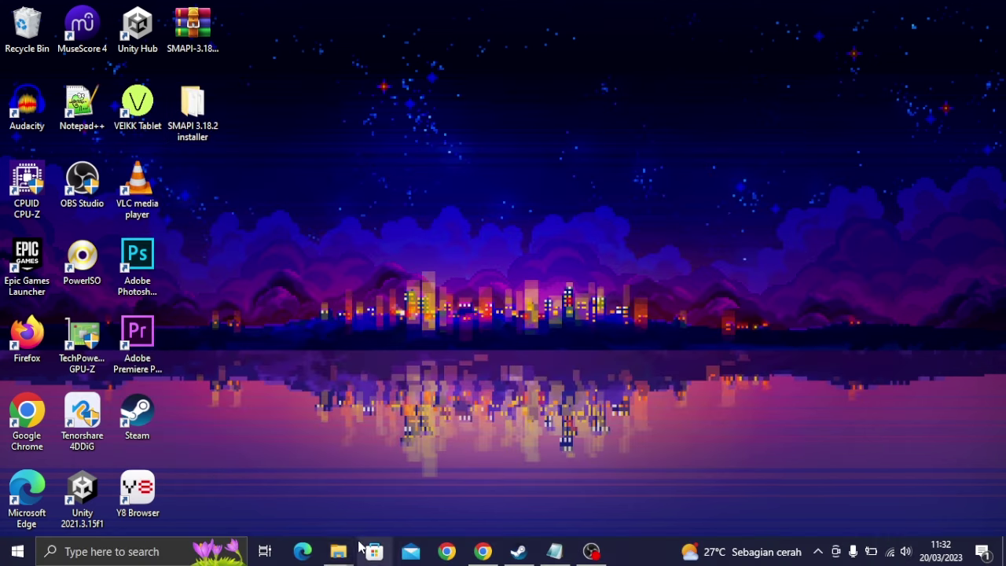
Step: Switch to Steam, open the properties of Stardew Valley, and select the text in its launch options
{"action": "left_click", "coordinate": [516, 555]}
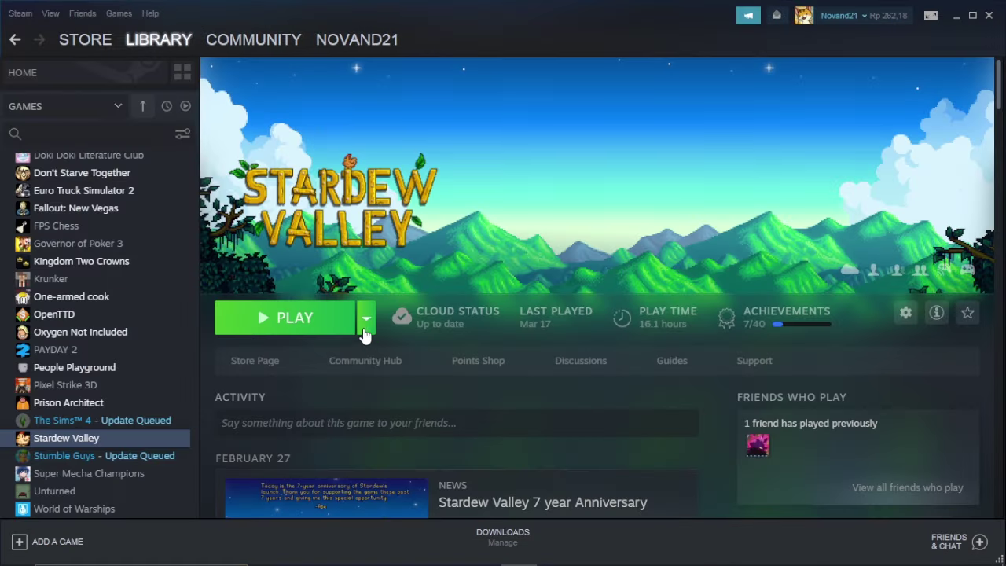
{"action": "left_click", "coordinate": [907, 313]}
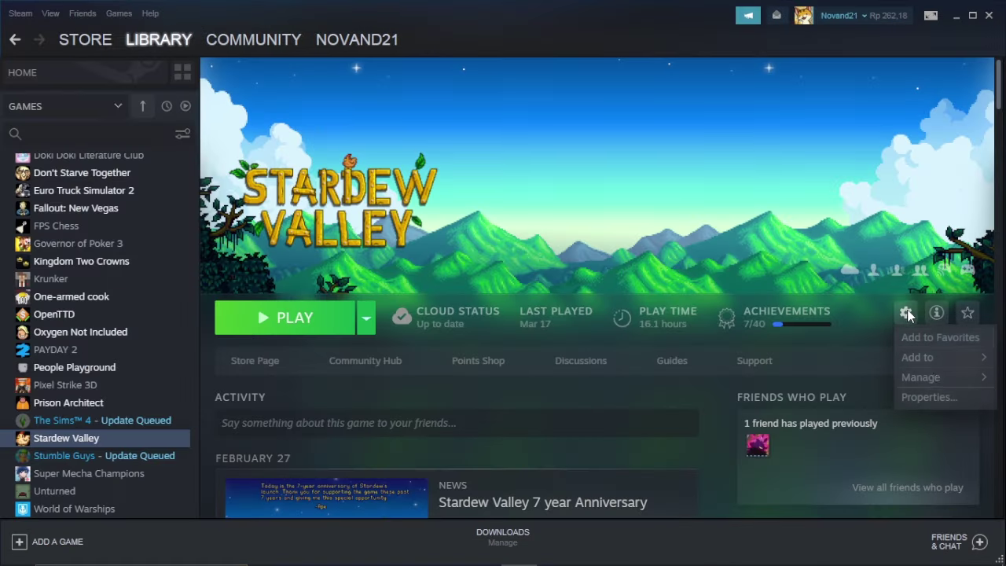
{"action": "left_click", "coordinate": [928, 397]}
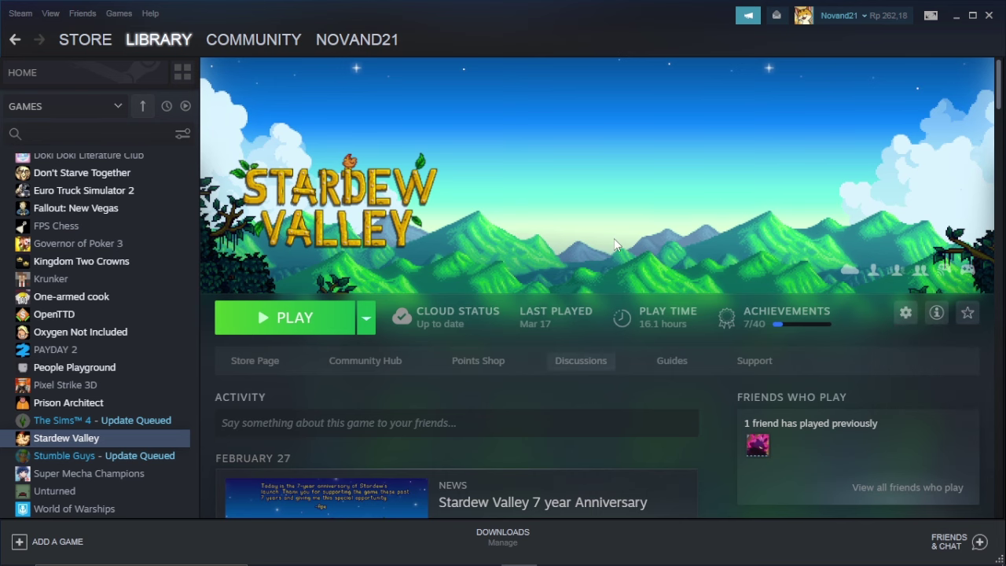
{"action": "left_click_drag", "start_coordinate": [361, 390], "coordinate": [783, 393]}
{"action": "left_click", "coordinate": [444, 405]}
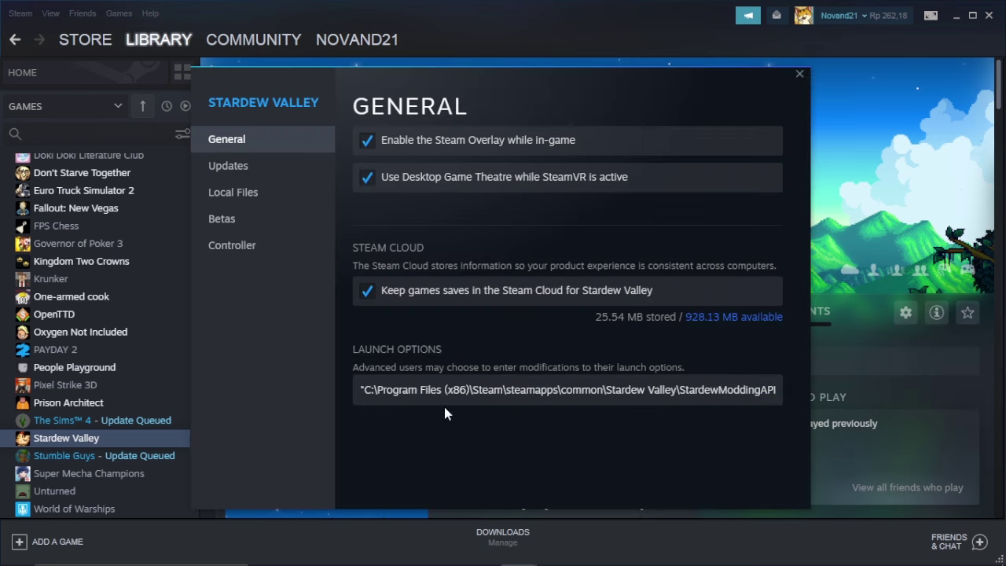
{"action": "triple_click", "coordinate": [539, 386]}
{"action": "left_click", "coordinate": [501, 357]}
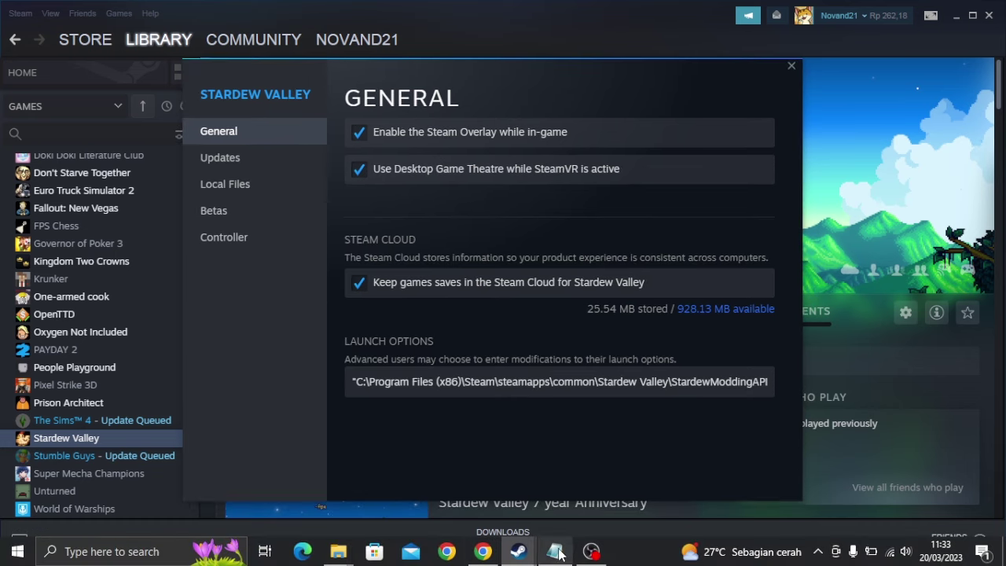
Step: Switch to Notepad, copy the whole launch line from the quoted StardewModdingAPI.exe path through %command%, and minimize Notepad
{"action": "left_click", "coordinate": [556, 551]}
{"action": "left_click", "coordinate": [234, 173]}
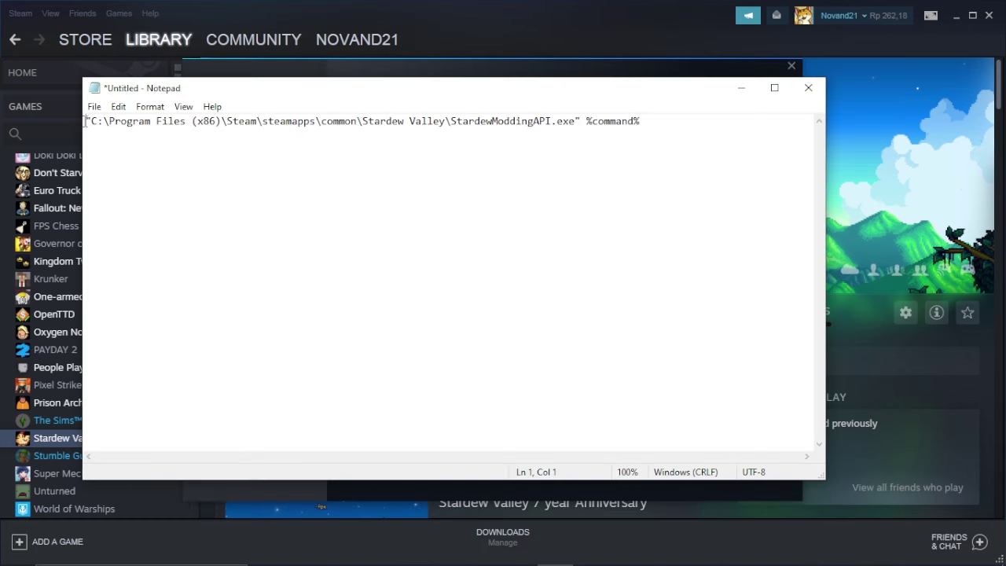
{"action": "left_click_drag", "start_coordinate": [85, 121], "coordinate": [673, 116]}
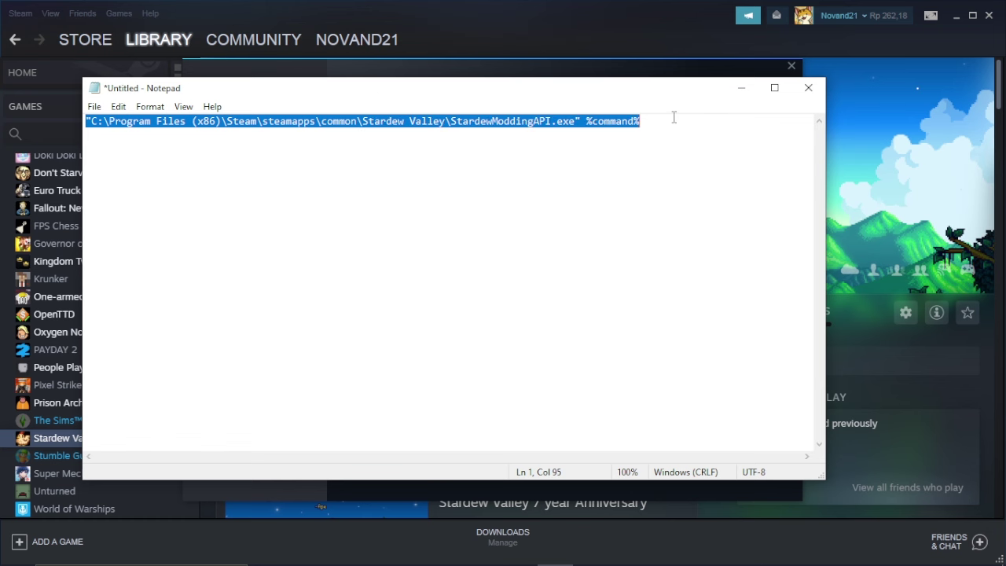
{"action": "left_click", "coordinate": [741, 88]}
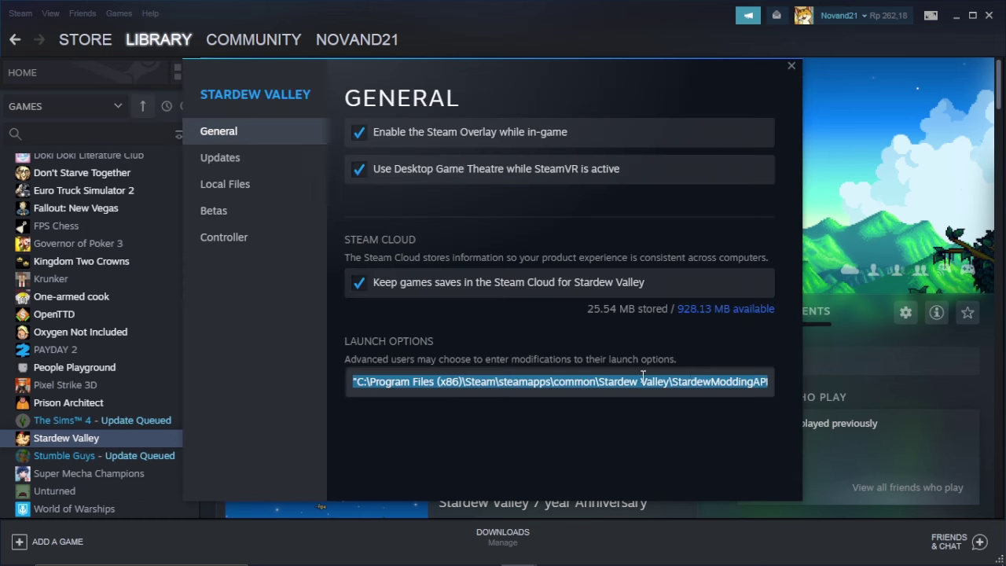
Step: Replace Stardew Valley's launch options in Steam with the copied StardewModdingAPI.exe line ending in %command%, and close the properties
{"action": "left_click", "coordinate": [691, 383]}
{"action": "key", "text": "End"}
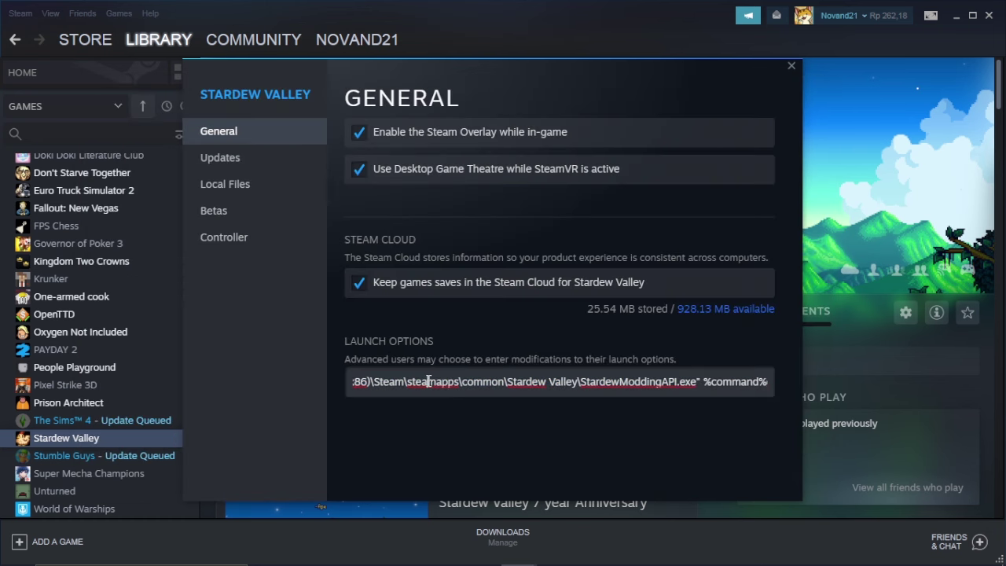
{"action": "key", "text": "ctrl+a"}
{"action": "left_click", "coordinate": [526, 371]}
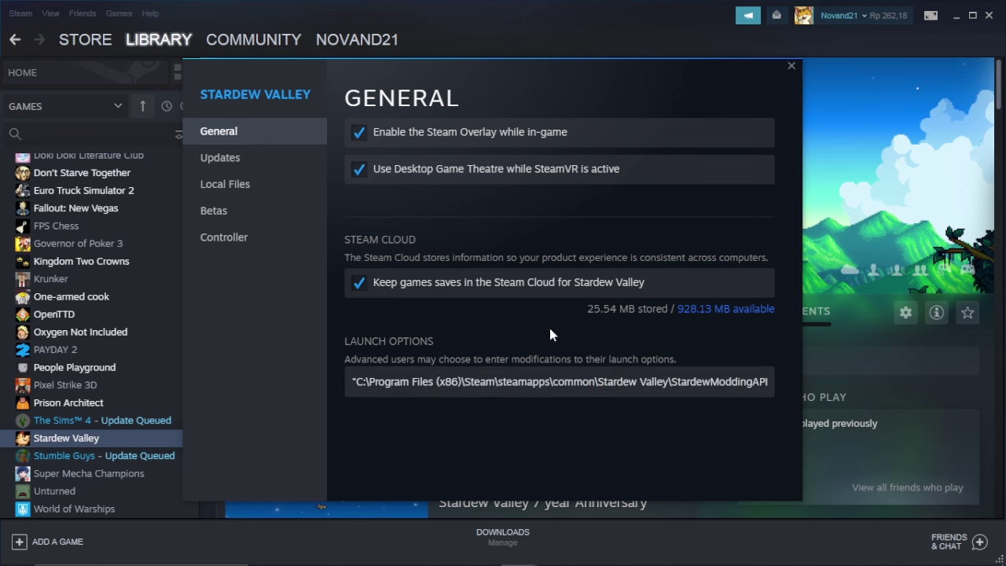
{"action": "left_click", "coordinate": [791, 66]}
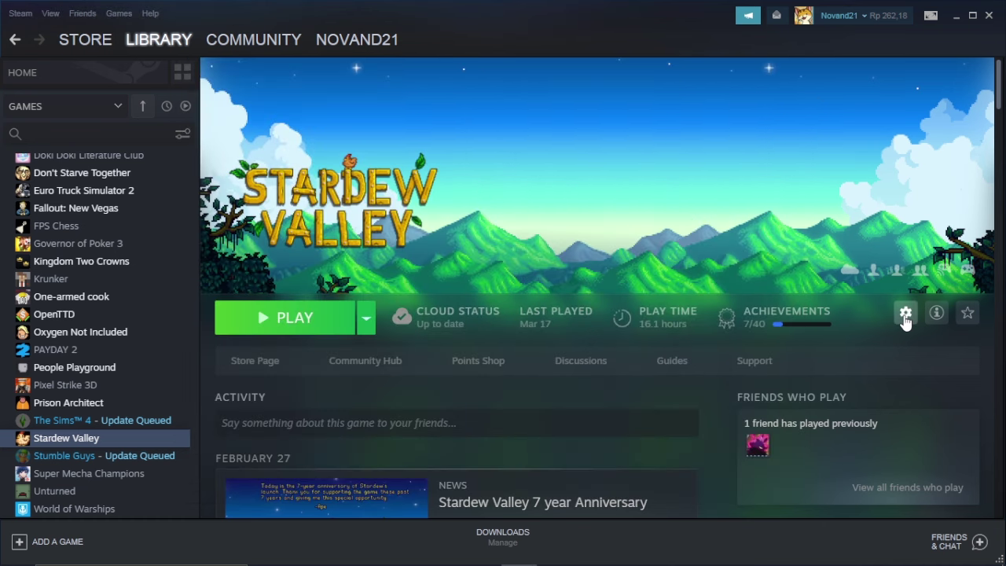
Step: Reopen Stardew Valley's properties to check the launch options, close them, and minimize Steam
{"action": "left_click", "coordinate": [905, 314]}
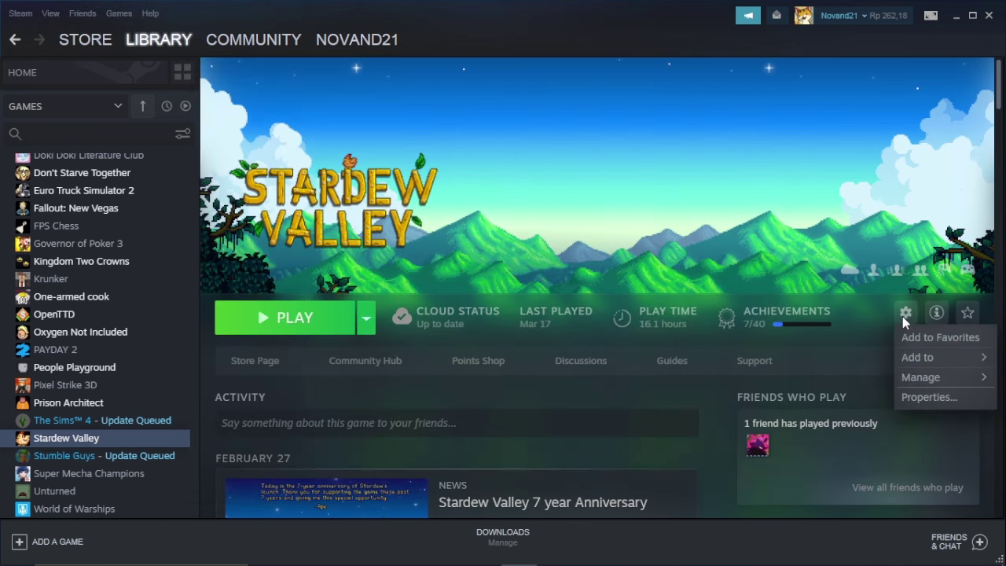
{"action": "left_click", "coordinate": [929, 398]}
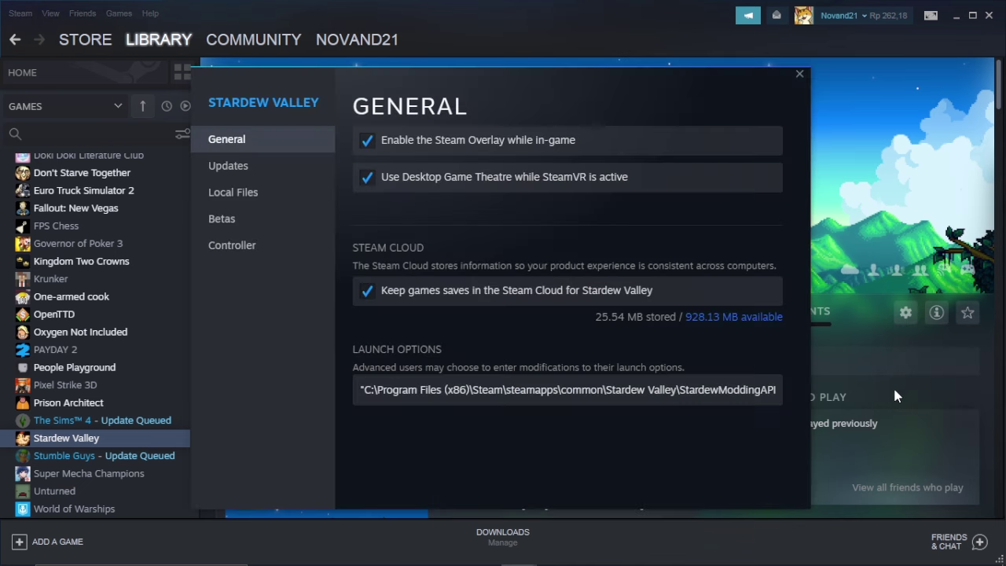
{"action": "mouse_move", "coordinate": [519, 562]}
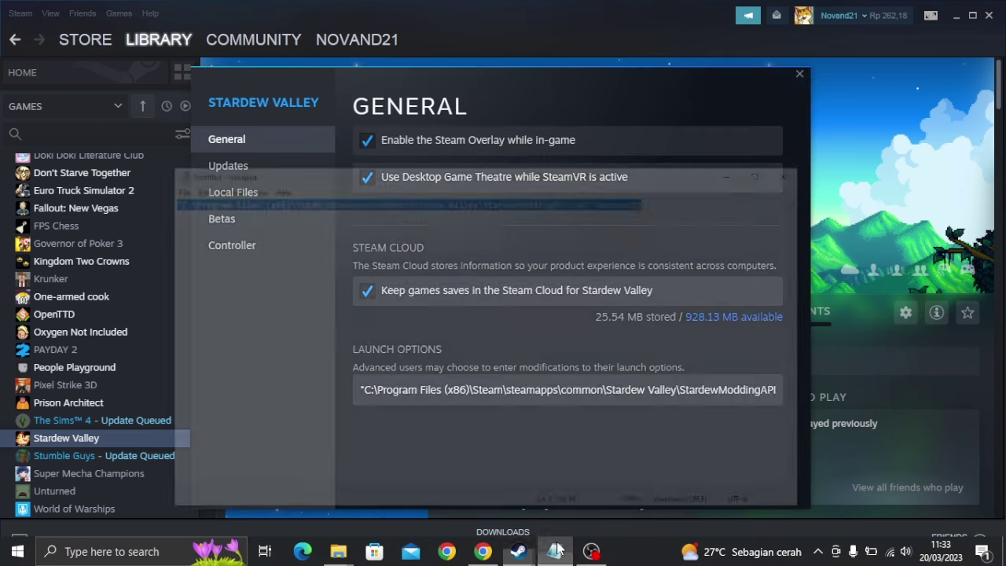
{"action": "triple_click", "coordinate": [584, 397]}
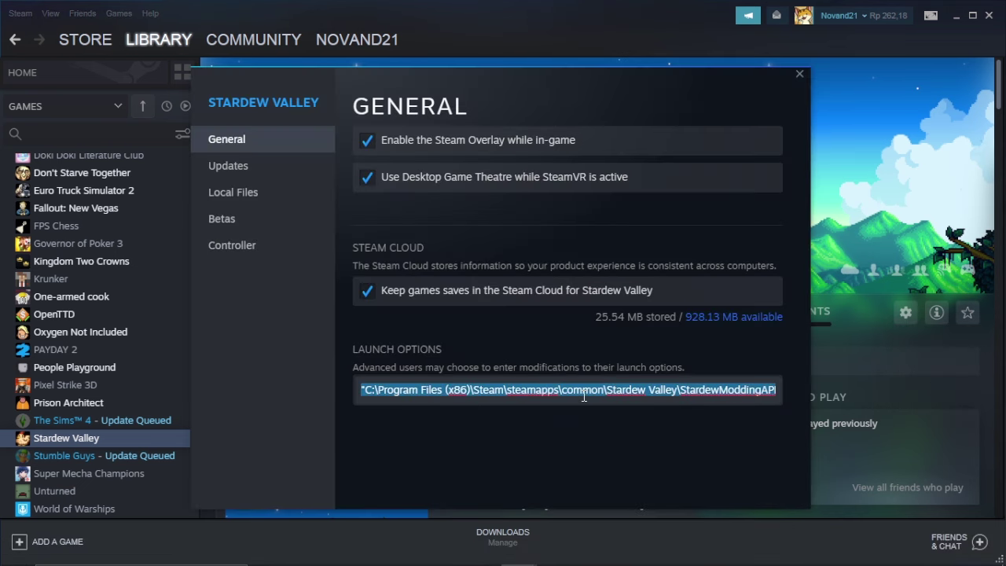
{"action": "left_click", "coordinate": [626, 339]}
{"action": "left_click", "coordinate": [799, 75]}
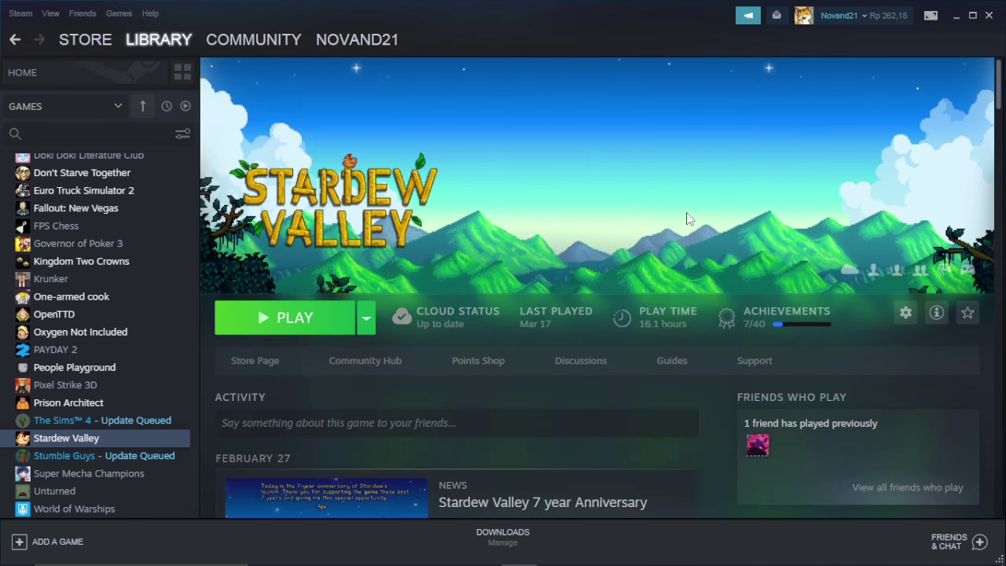
{"action": "left_click", "coordinate": [958, 16]}
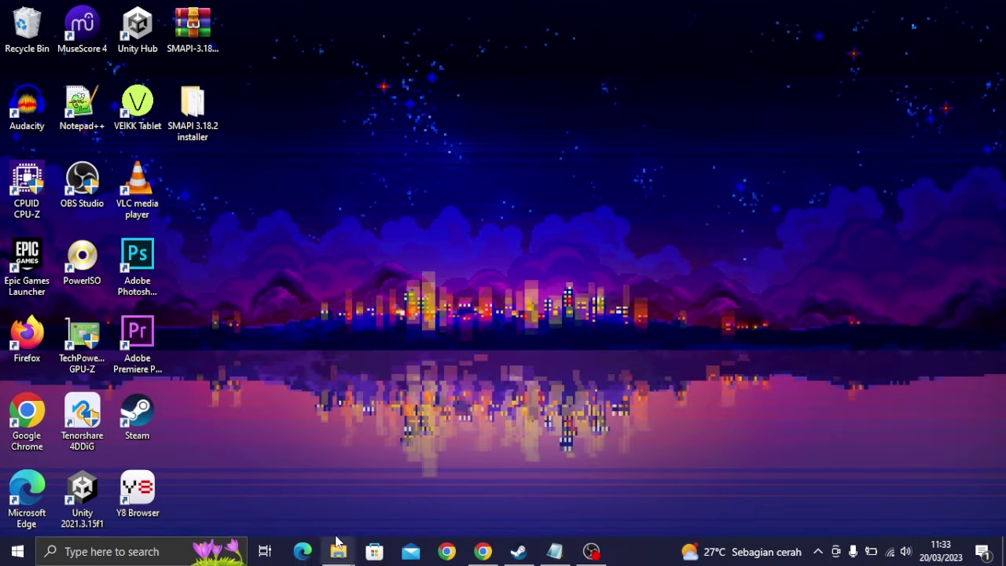
Step: Bring up the SMAPI 3.18.2 installer folder, run install on Windows, and minimize the folder window
{"action": "mouse_move", "coordinate": [338, 551]}
{"action": "left_click", "coordinate": [393, 488]}
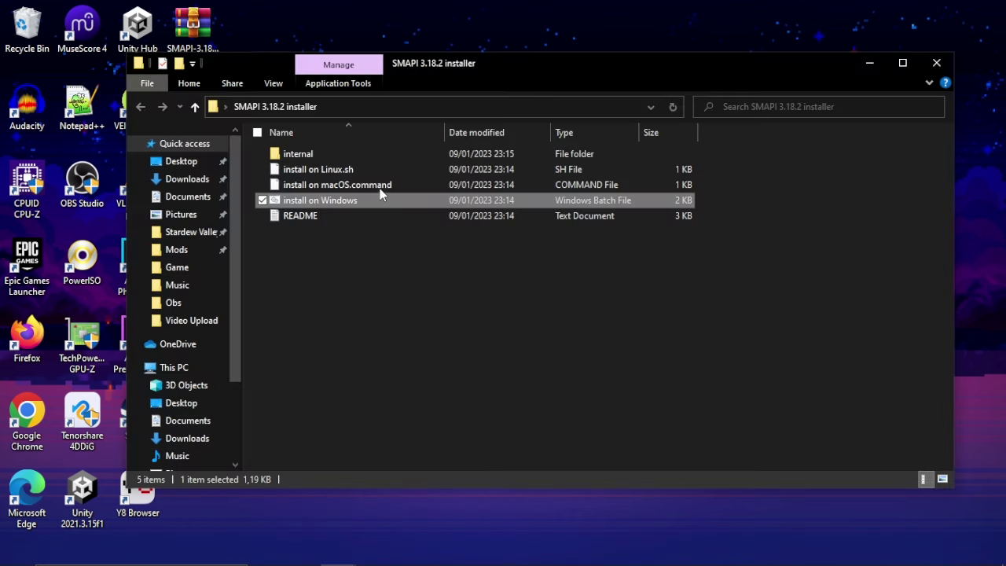
{"action": "left_click", "coordinate": [872, 66]}
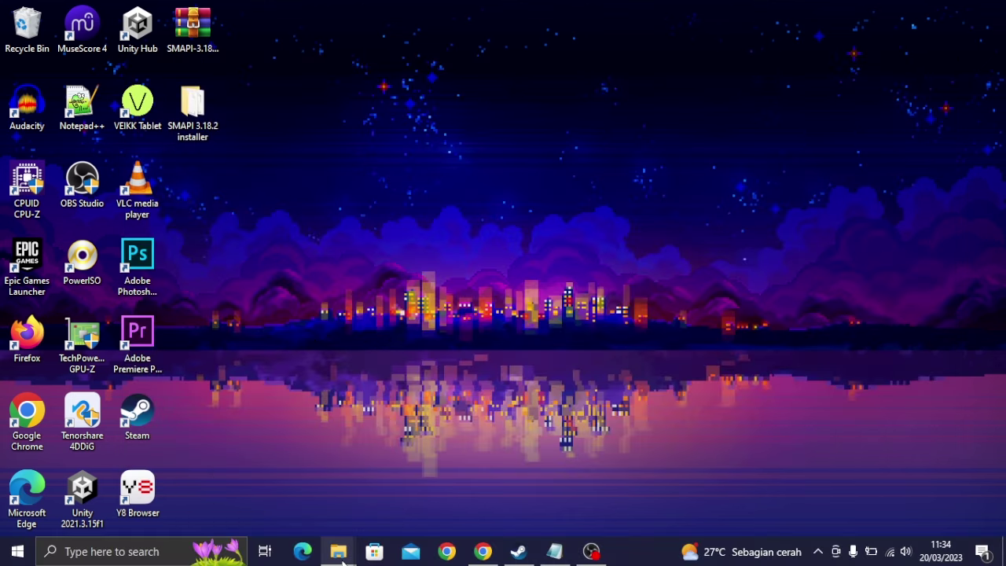
{"action": "mouse_move", "coordinate": [340, 554]}
{"action": "left_click", "coordinate": [414, 489]}
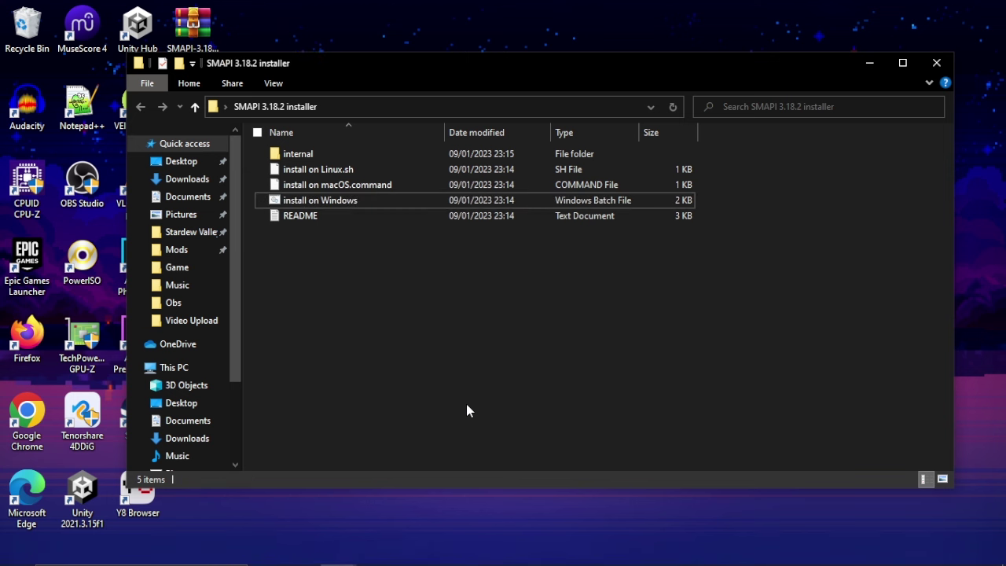
{"action": "double_click", "coordinate": [634, 201]}
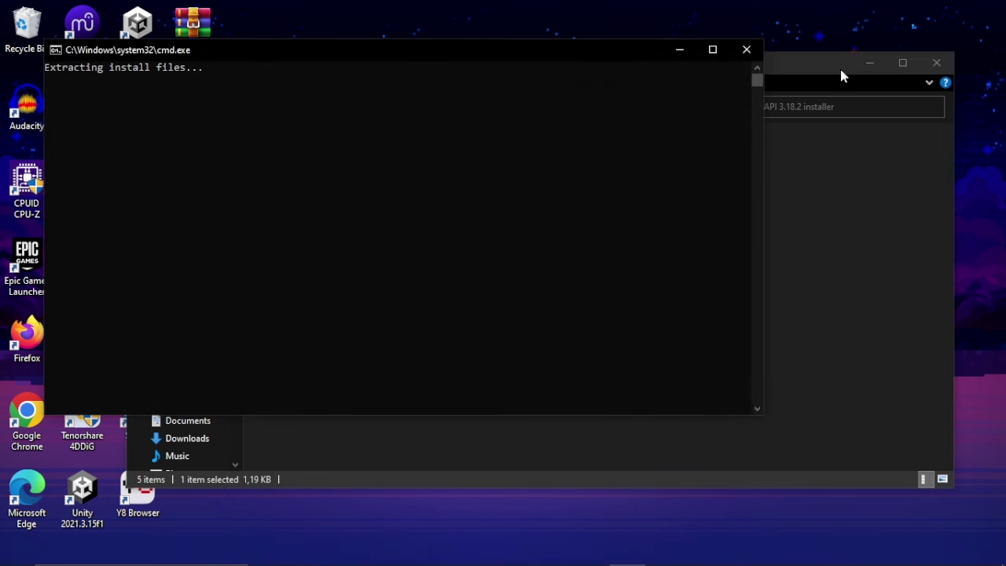
{"action": "left_click", "coordinate": [869, 62]}
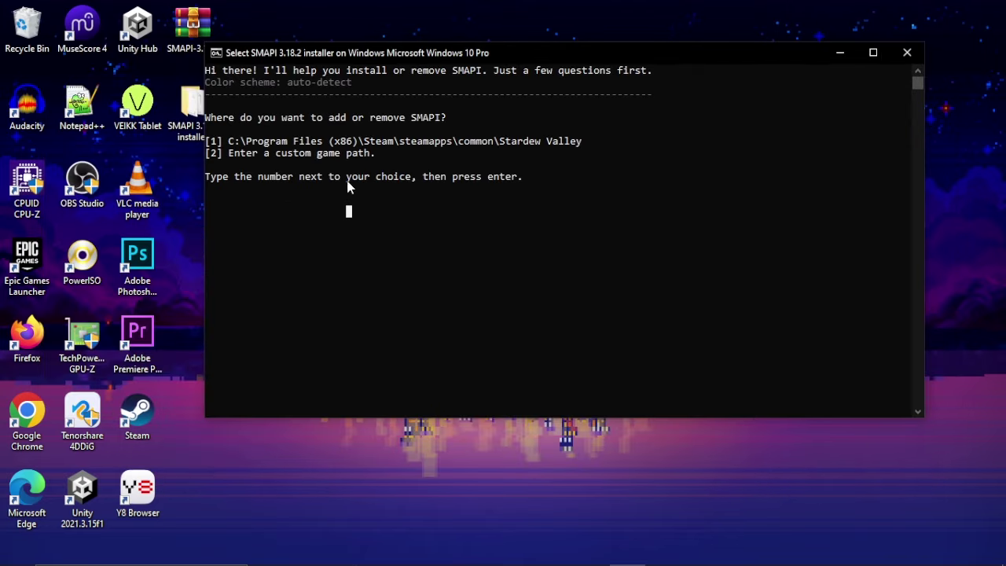
Step: Answer the installer with 2 to enter a custom game path, and close the SMAPI 3.18.2 installer folder window
{"action": "type", "text": "2"}
{"action": "key", "text": "Return"}
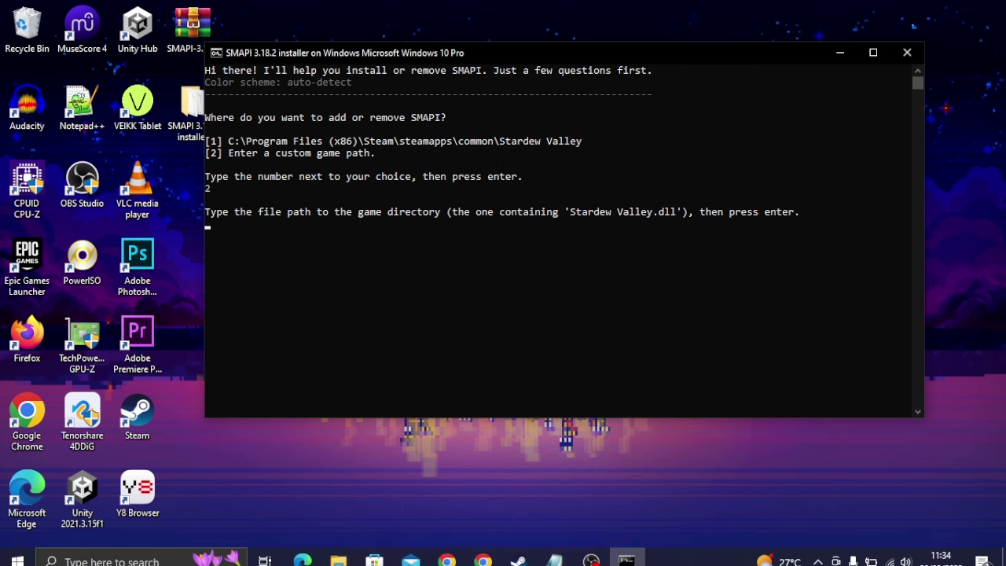
{"action": "left_click", "coordinate": [338, 551]}
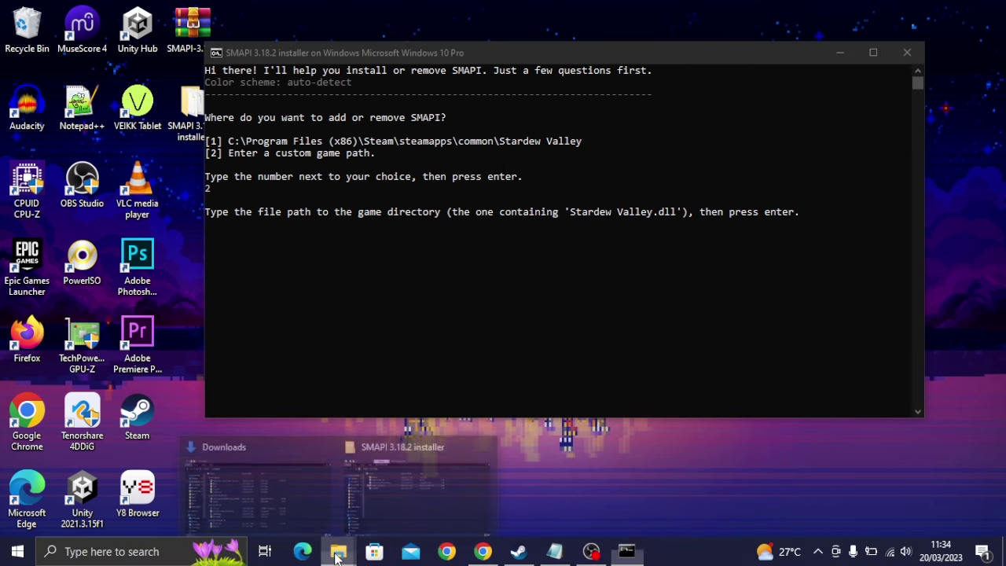
{"action": "left_click", "coordinate": [430, 485]}
{"action": "key", "text": "alt+F4"}
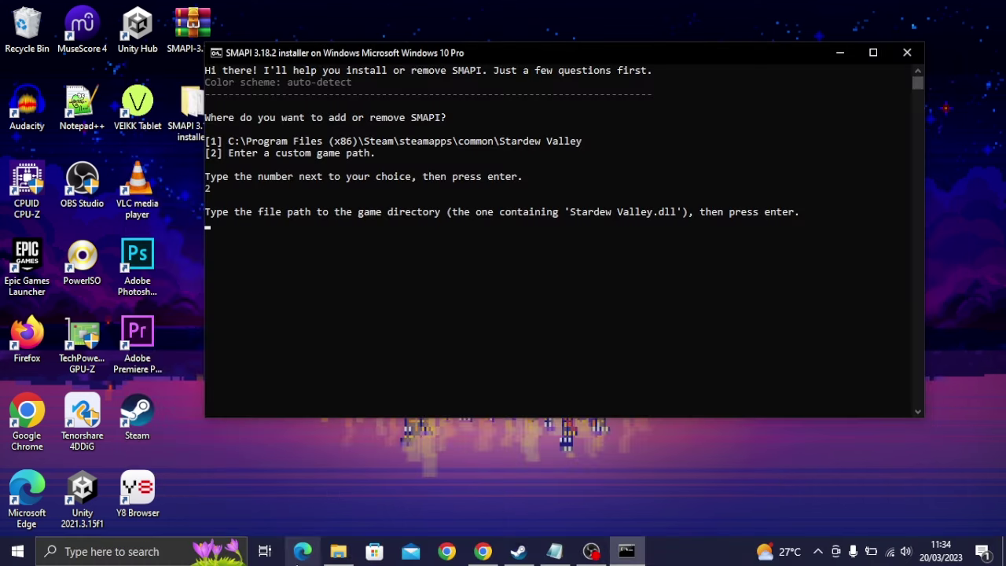
Step: Open Local Disk (C:) in File Explorer, look through its Program Files folder, and return to the drive
{"action": "left_click", "coordinate": [338, 551]}
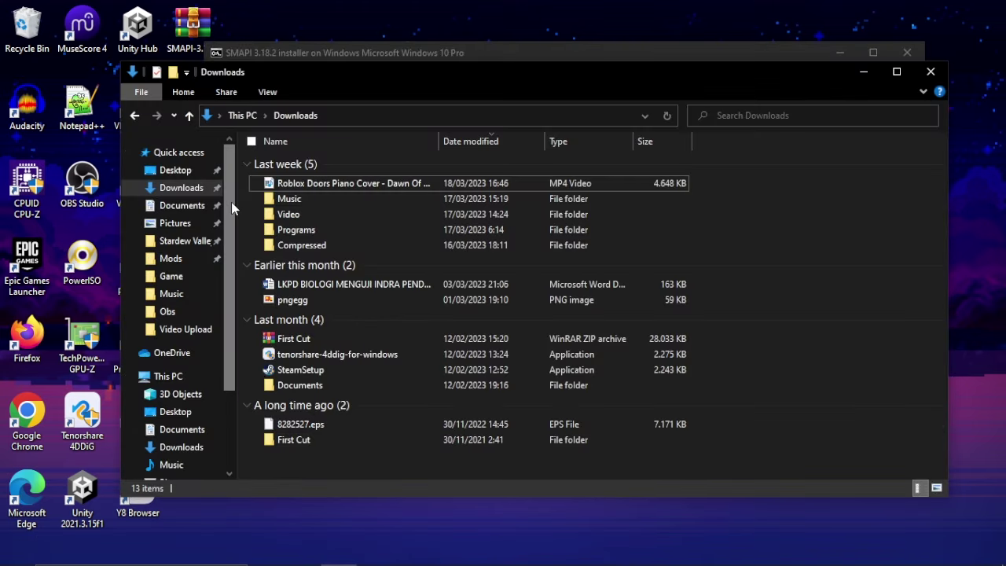
{"action": "left_click_drag", "start_coordinate": [231, 203], "coordinate": [238, 335]}
{"action": "left_click", "coordinate": [202, 401]}
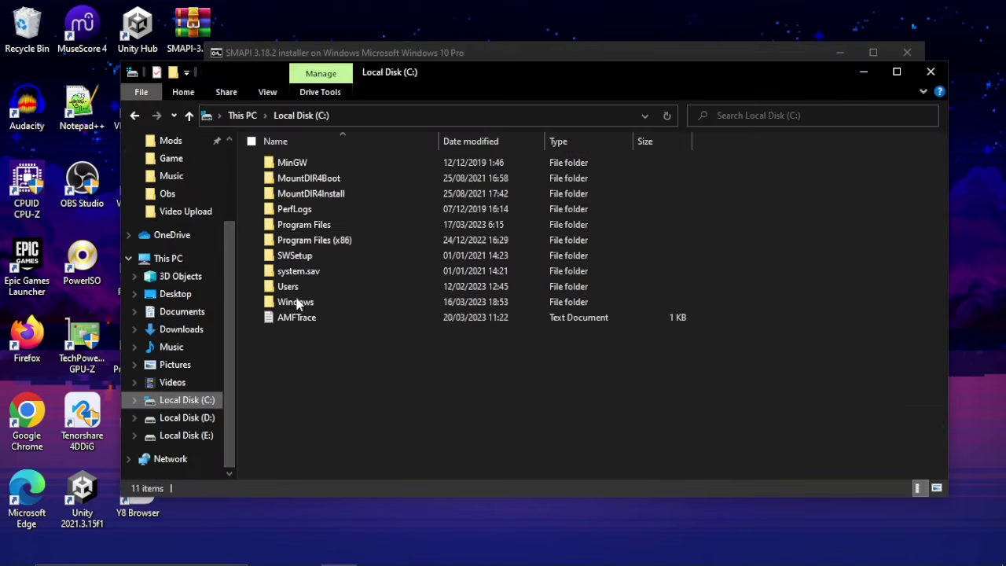
{"action": "double_click", "coordinate": [355, 228]}
{"action": "scroll", "coordinate": [292, 270], "scroll_direction": "down", "scroll_amount": 8}
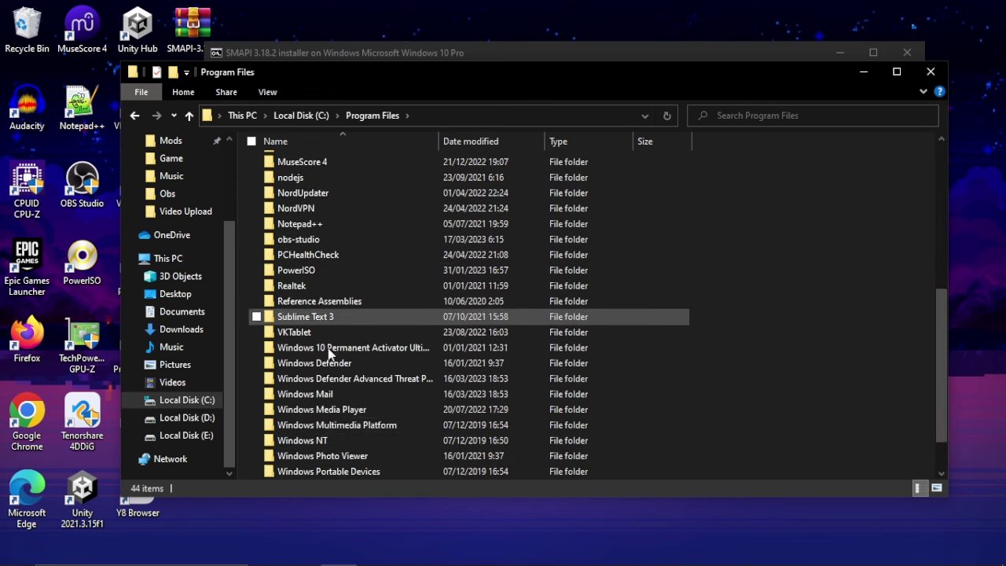
{"action": "left_click", "coordinate": [189, 115]}
Step: Open the Stardew Valley game folder under Program Files (x86)\Steam\steamapps\common
{"action": "left_click", "coordinate": [334, 242]}
{"action": "double_click", "coordinate": [333, 241]}
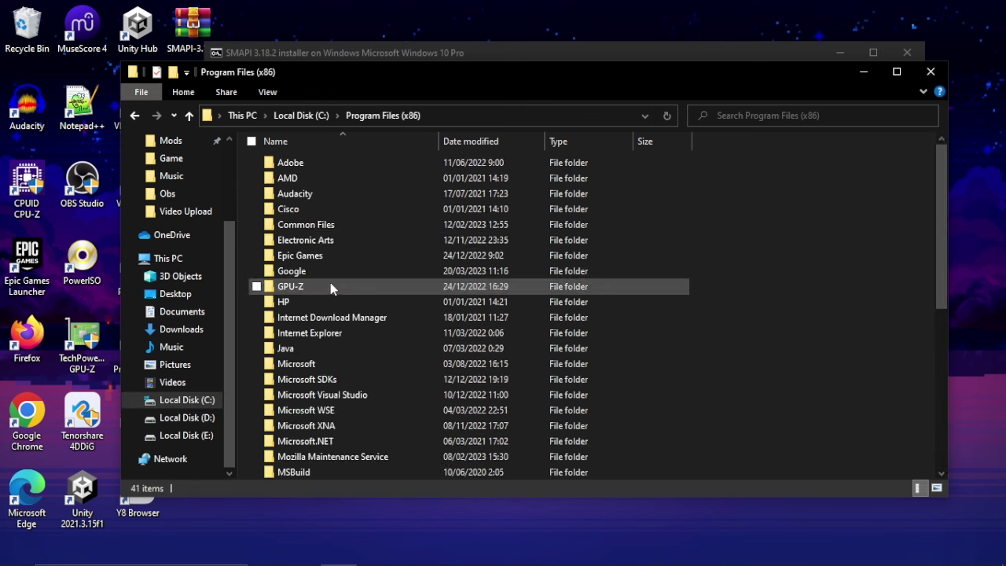
{"action": "scroll", "coordinate": [330, 283], "scroll_direction": "down", "scroll_amount": 5}
{"action": "double_click", "coordinate": [318, 428]}
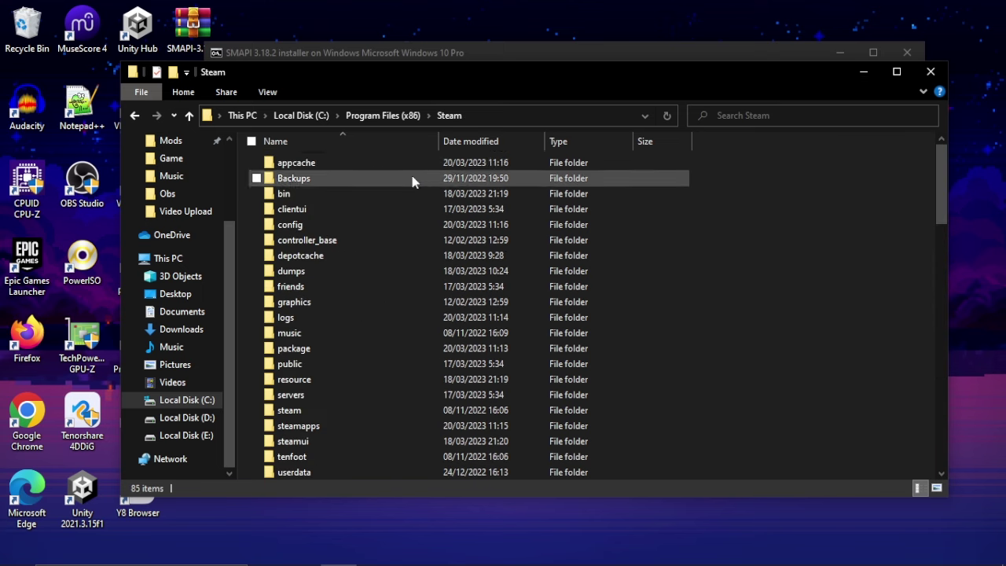
{"action": "scroll", "coordinate": [334, 370], "scroll_direction": "down", "scroll_amount": 1}
{"action": "double_click", "coordinate": [336, 394]}
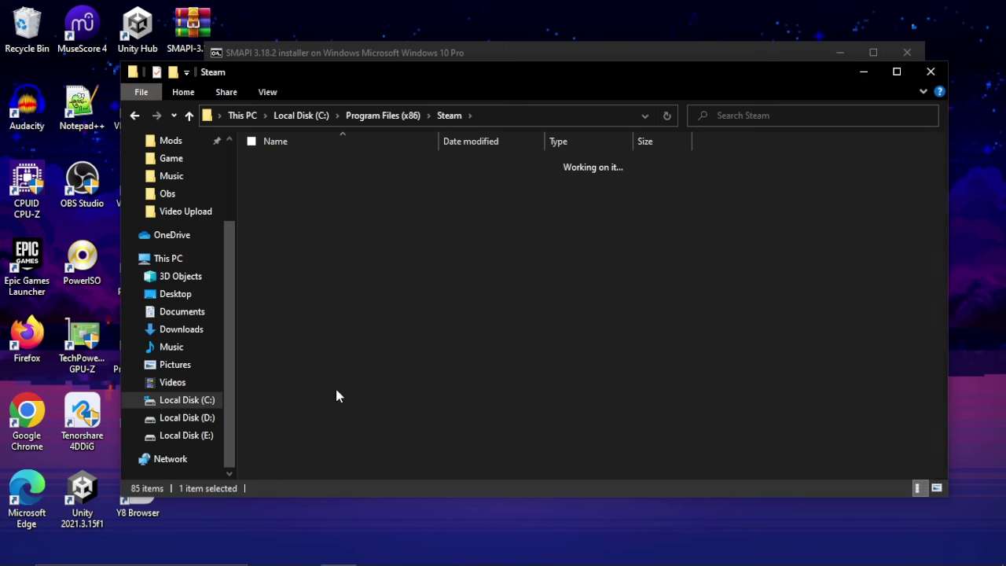
{"action": "double_click", "coordinate": [327, 162]}
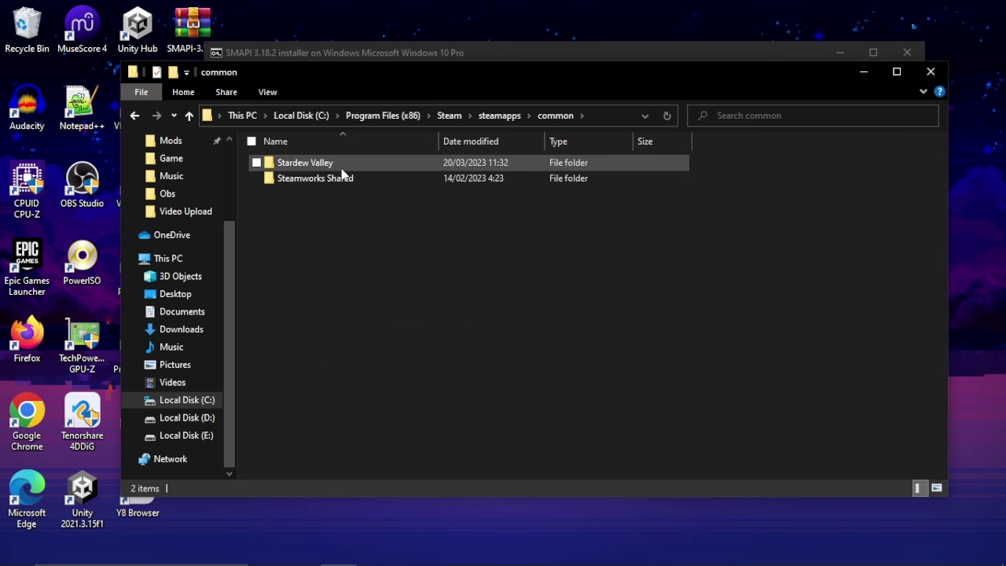
{"action": "double_click", "coordinate": [338, 161]}
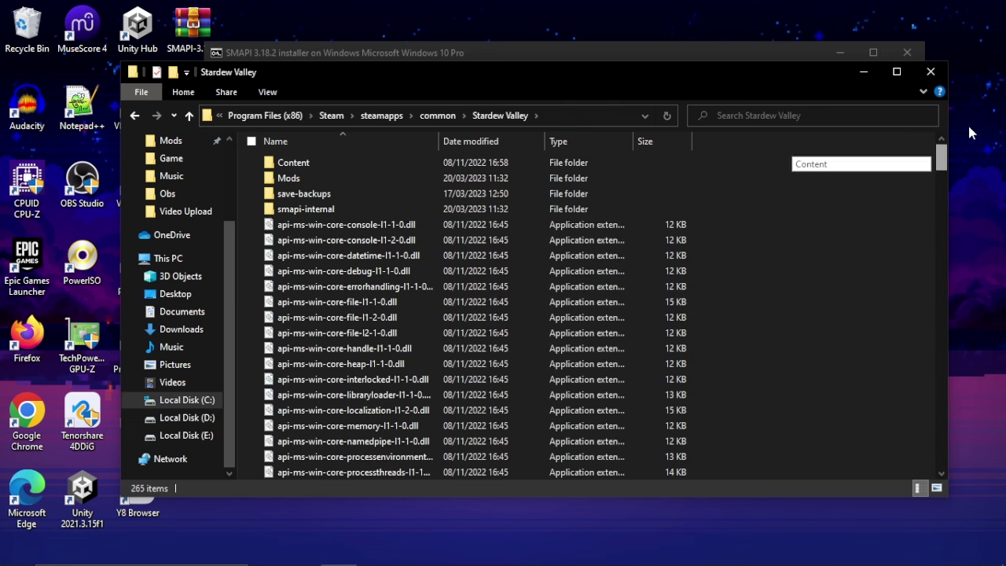
Step: Go back up from the Stardew Valley game folder to Program Files (x86)
{"action": "left_click", "coordinate": [189, 115]}
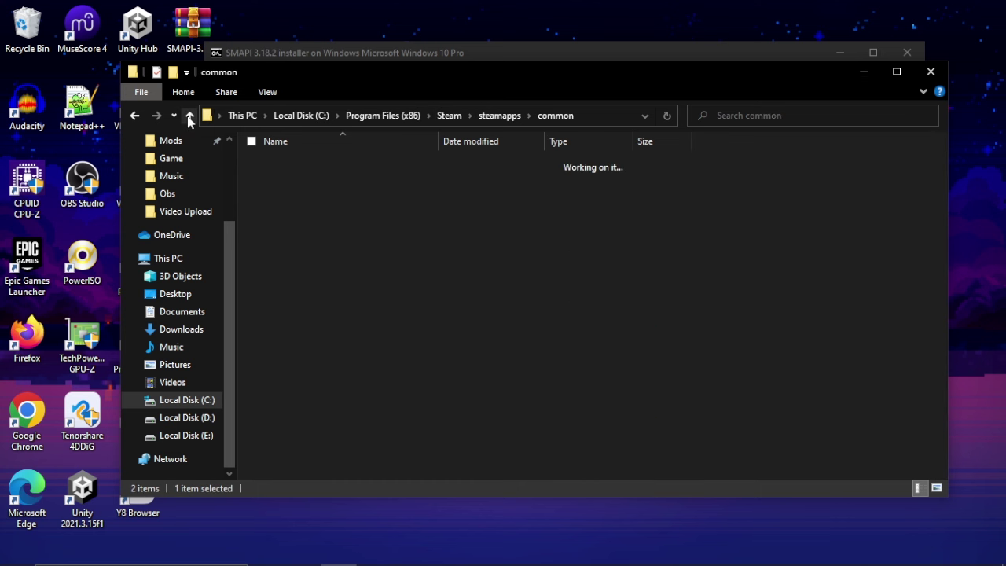
{"action": "left_click", "coordinate": [189, 115]}
{"action": "left_click", "coordinate": [189, 116]}
{"action": "left_click", "coordinate": [188, 116]}
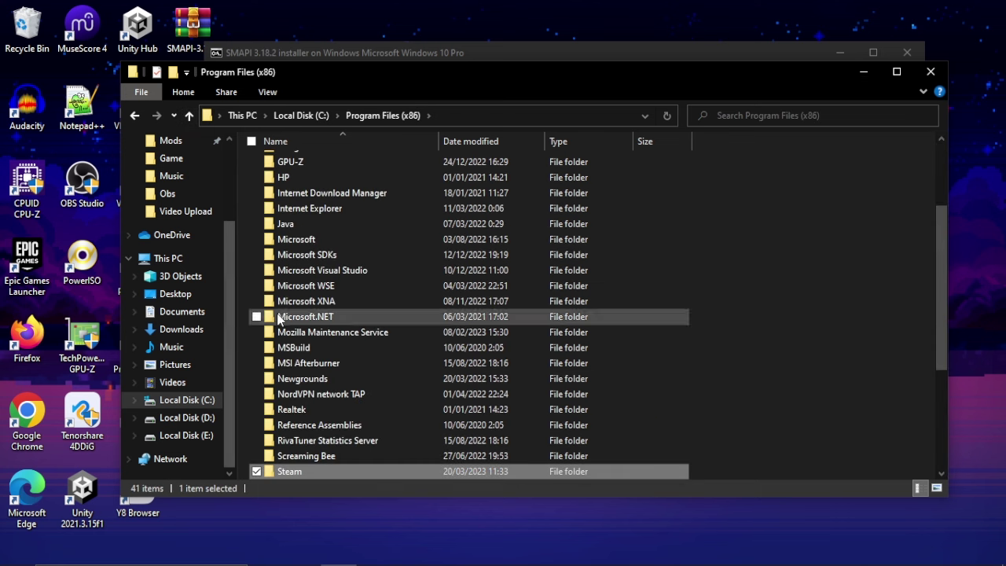
Step: Open the Stardew Valley folder on Local Disk (E:) and copy its full folder path
{"action": "left_click", "coordinate": [195, 435]}
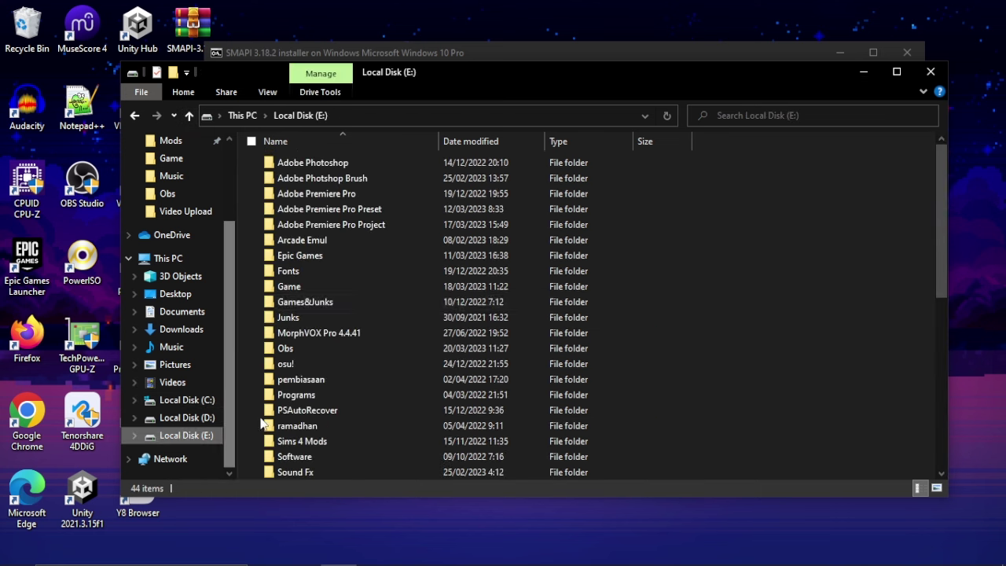
{"action": "scroll", "coordinate": [767, 209], "scroll_direction": "down", "scroll_amount": 2}
{"action": "scroll", "coordinate": [690, 225], "scroll_direction": "down", "scroll_amount": 2}
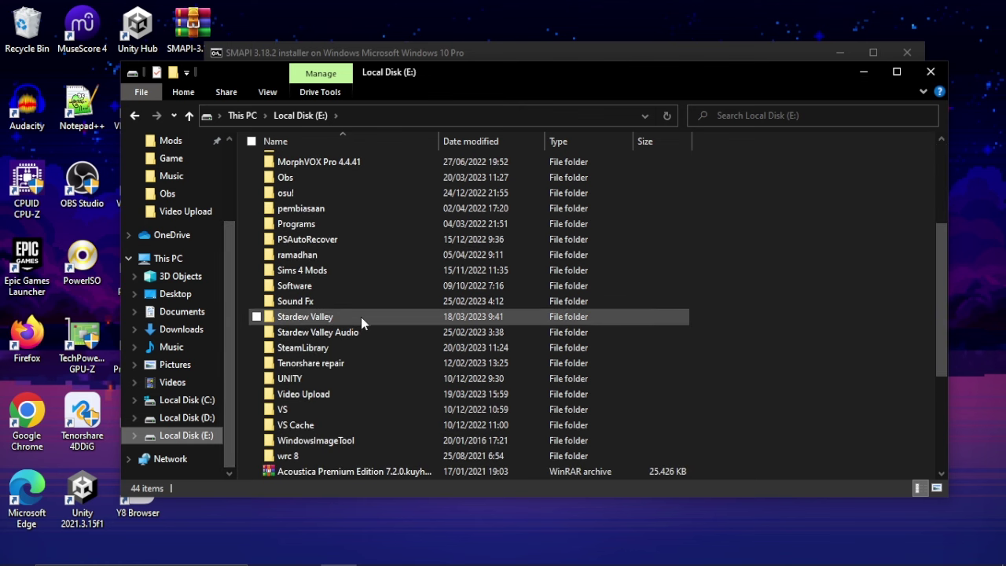
{"action": "double_click", "coordinate": [590, 323]}
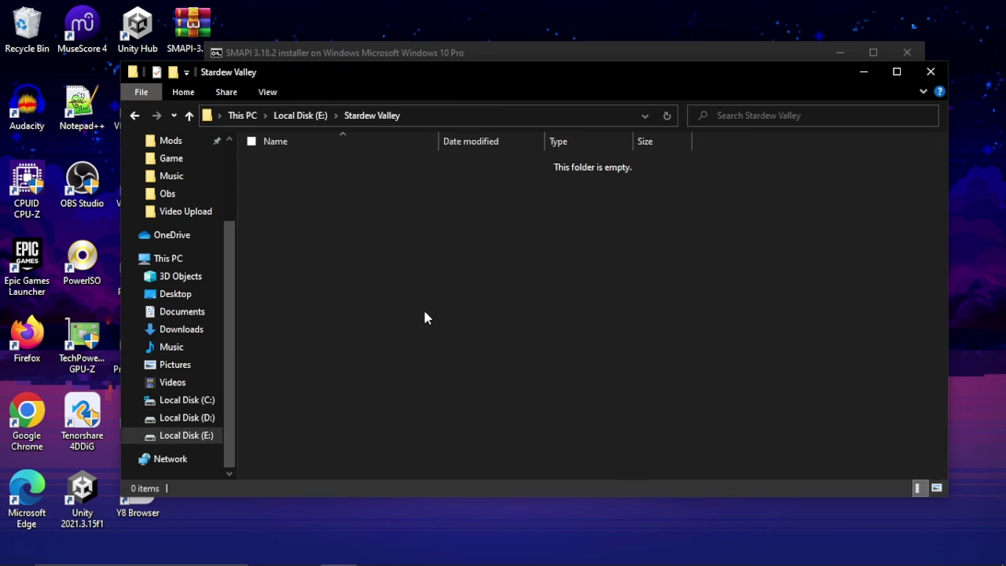
{"action": "left_click", "coordinate": [433, 117]}
{"action": "double_click", "coordinate": [436, 115]}
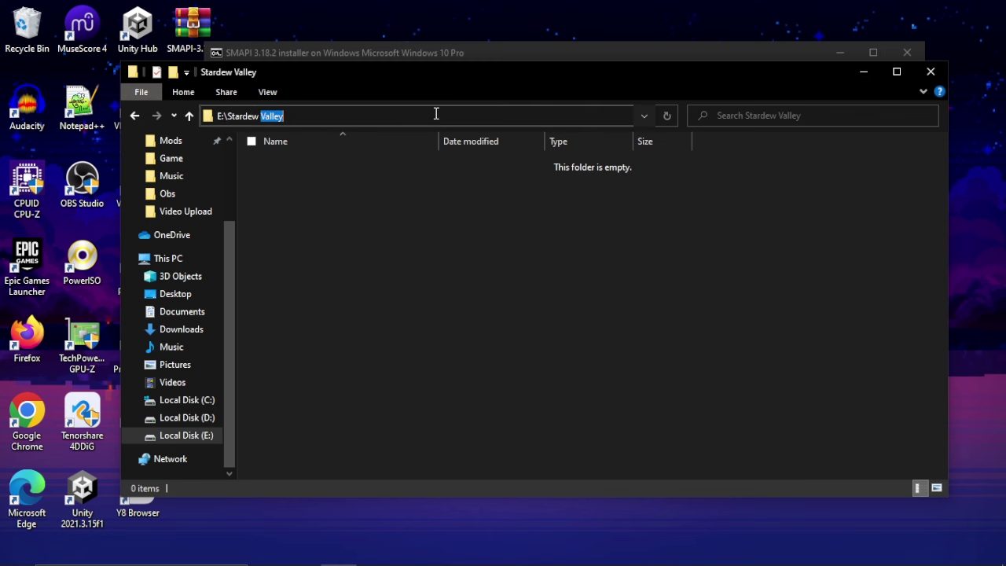
{"action": "left_click_drag", "start_coordinate": [238, 128], "coordinate": [147, 131]}
{"action": "key", "text": "ctrl+c"}
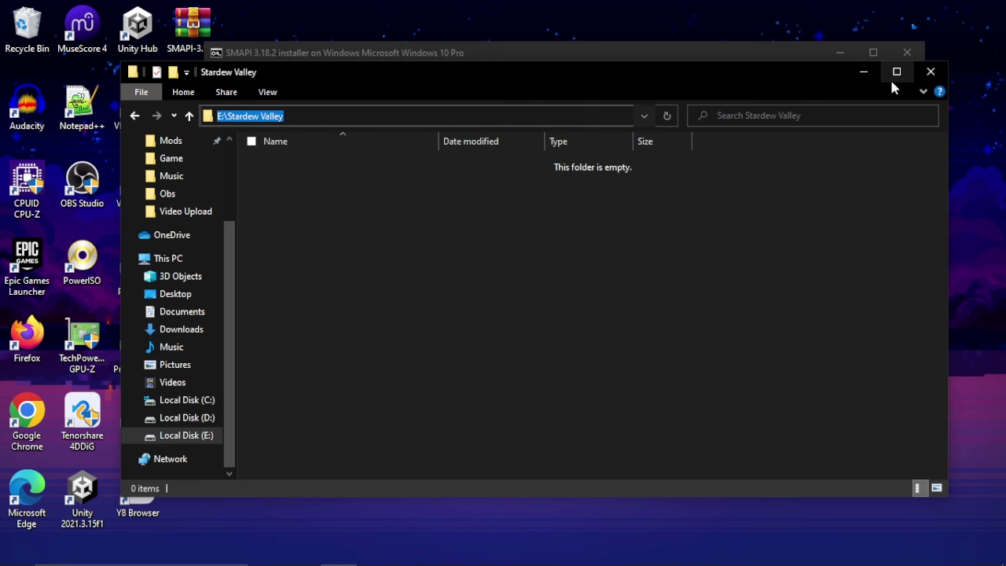
Step: Try to submit E:\Stardew Valley as the custom game path in the SMAPI installer
{"action": "left_click", "coordinate": [862, 75]}
{"action": "left_click", "coordinate": [390, 250]}
{"action": "right_click", "coordinate": [468, 239]}
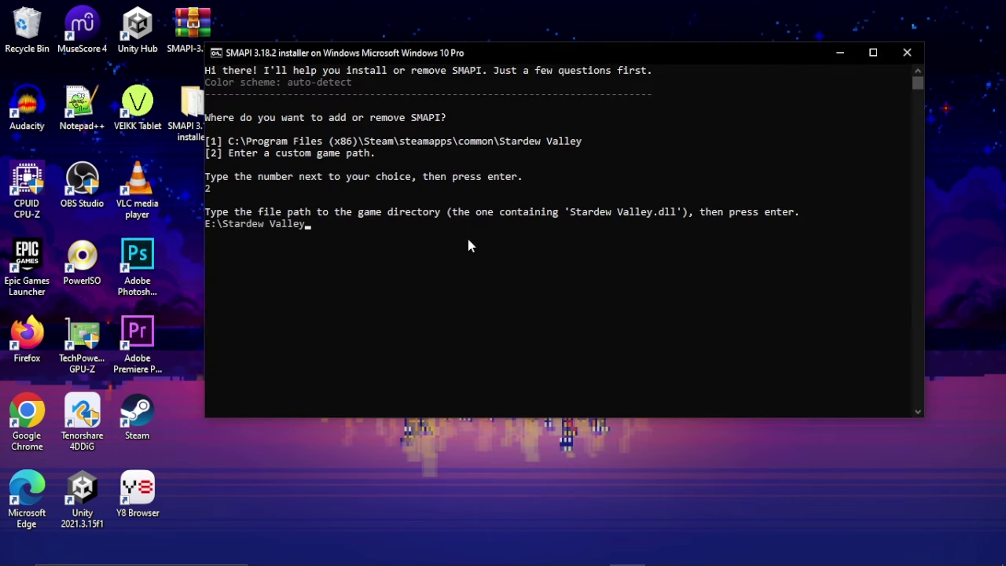
{"action": "key", "text": "Return"}
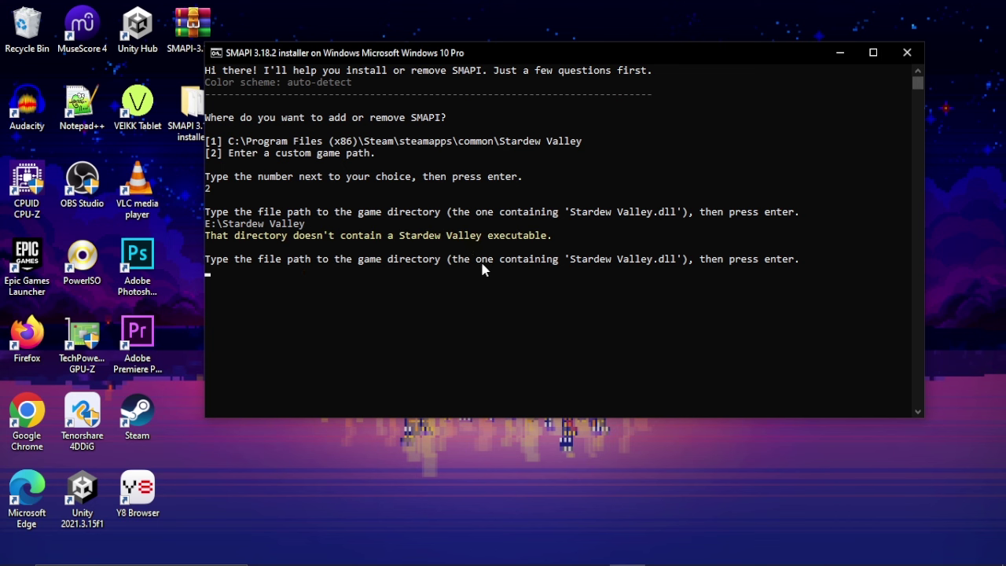
{"action": "left_click_drag", "start_coordinate": [211, 236], "coordinate": [551, 240]}
{"action": "left_click", "coordinate": [415, 258]}
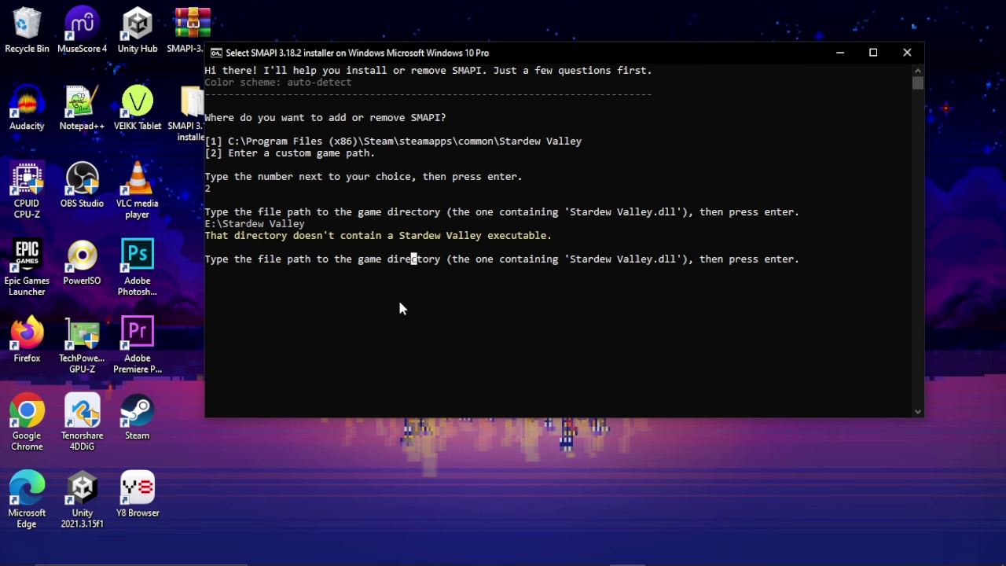
Step: Open the Stardew Valley game folder under C:\Program Files (x86)\Steam\steamapps\common in File Explorer and find its application files
{"action": "left_click", "coordinate": [339, 554]}
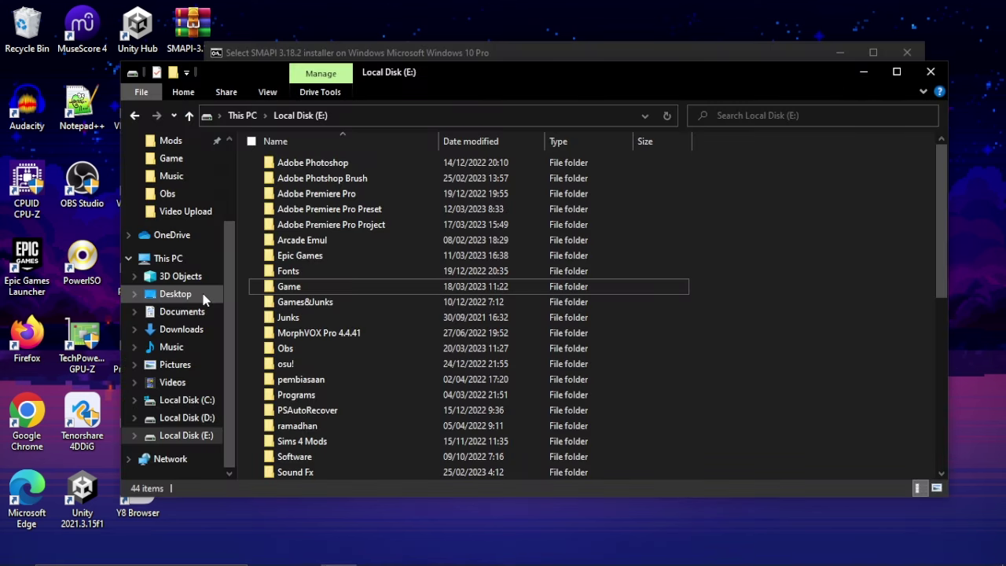
{"action": "left_click", "coordinate": [208, 401]}
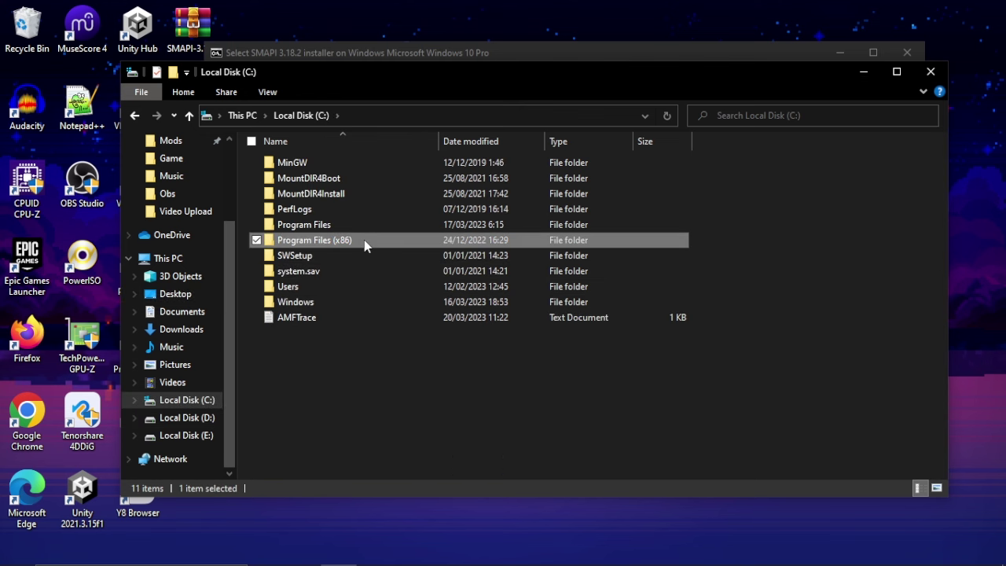
{"action": "double_click", "coordinate": [364, 240]}
{"action": "scroll", "coordinate": [372, 275], "scroll_direction": "down", "scroll_amount": 7}
{"action": "double_click", "coordinate": [289, 285]}
{"action": "double_click", "coordinate": [409, 330]}
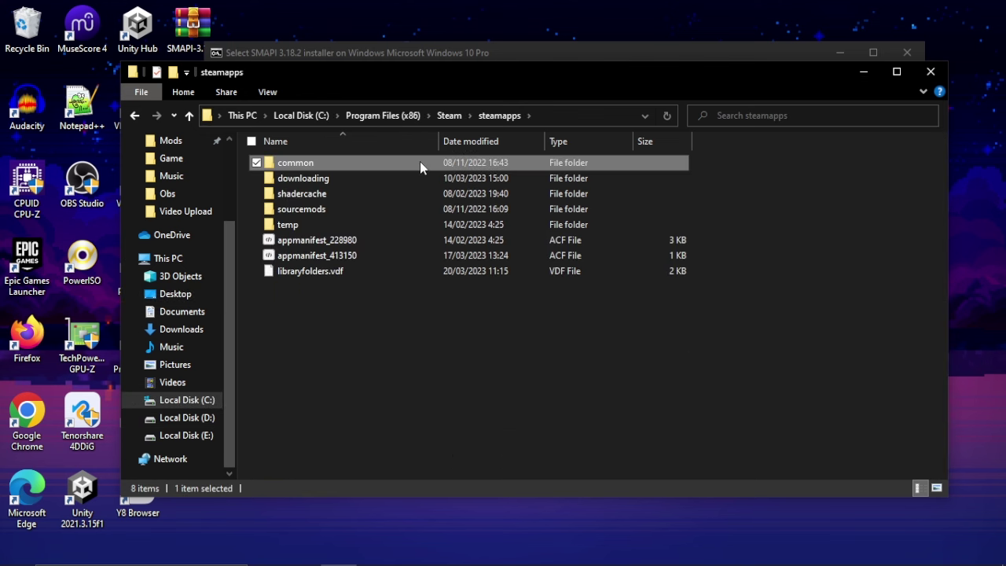
{"action": "double_click", "coordinate": [420, 161]}
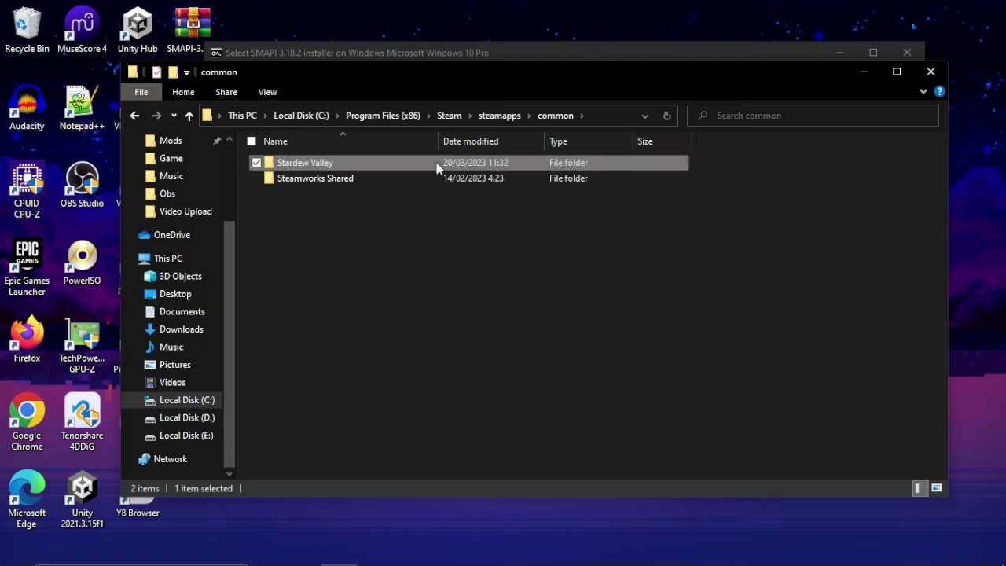
{"action": "double_click", "coordinate": [429, 163]}
{"action": "left_click_drag", "start_coordinate": [942, 160], "coordinate": [975, 265]}
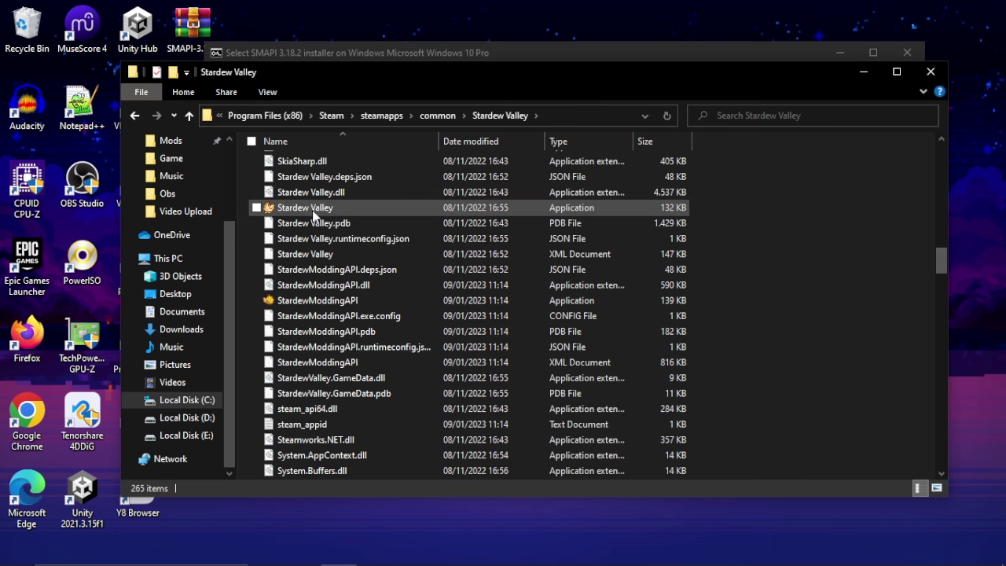
Step: Copy the game folder's path, submit C:\Program Files (x86)\Steam\steamapps\common\Stardew Valley to the SMAPI installer, and close the installer
{"action": "left_click", "coordinate": [563, 115]}
{"action": "key", "text": "ctrl+c"}
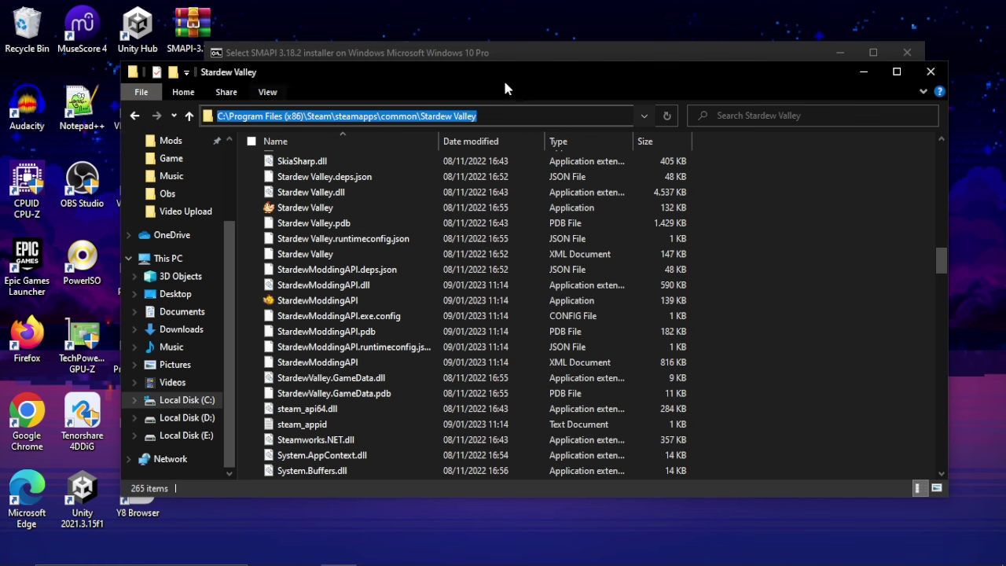
{"action": "left_click", "coordinate": [871, 72]}
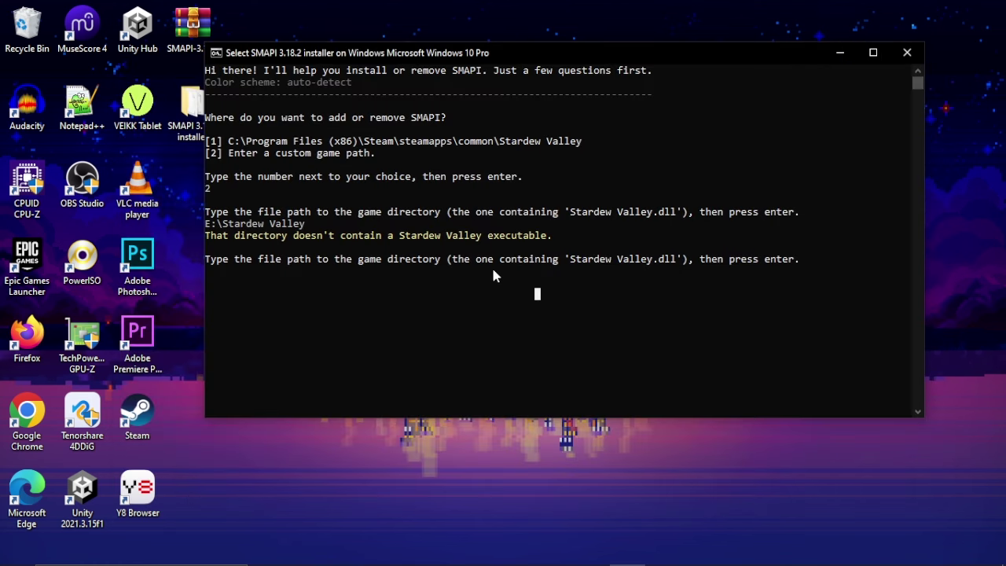
{"action": "right_click", "coordinate": [478, 307]}
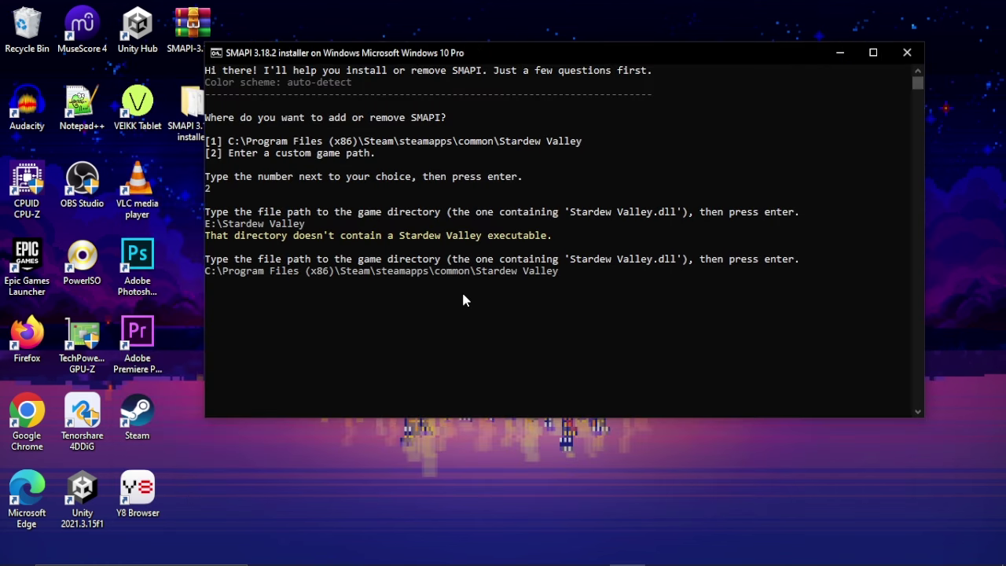
{"action": "key", "text": "Return"}
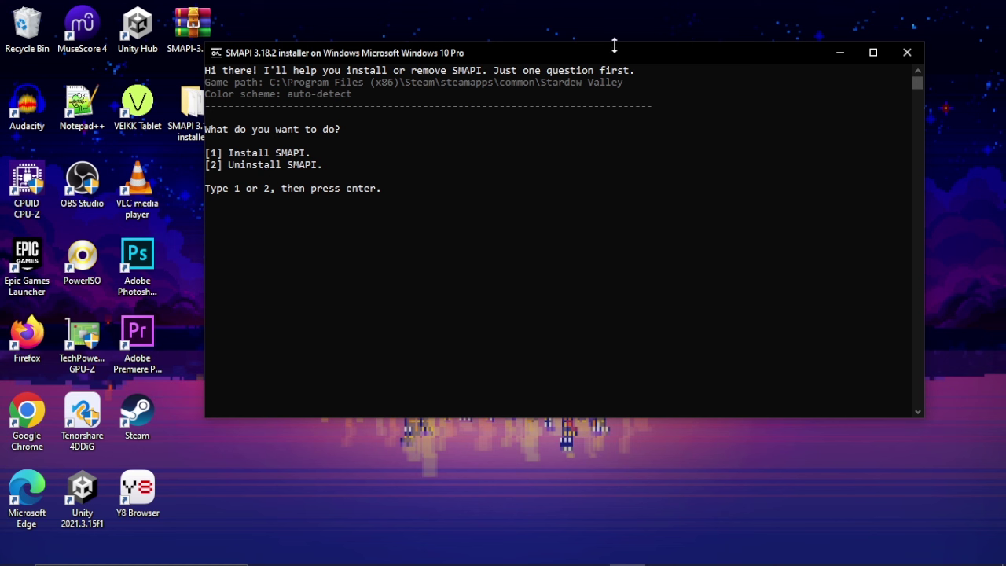
{"action": "left_click", "coordinate": [907, 53]}
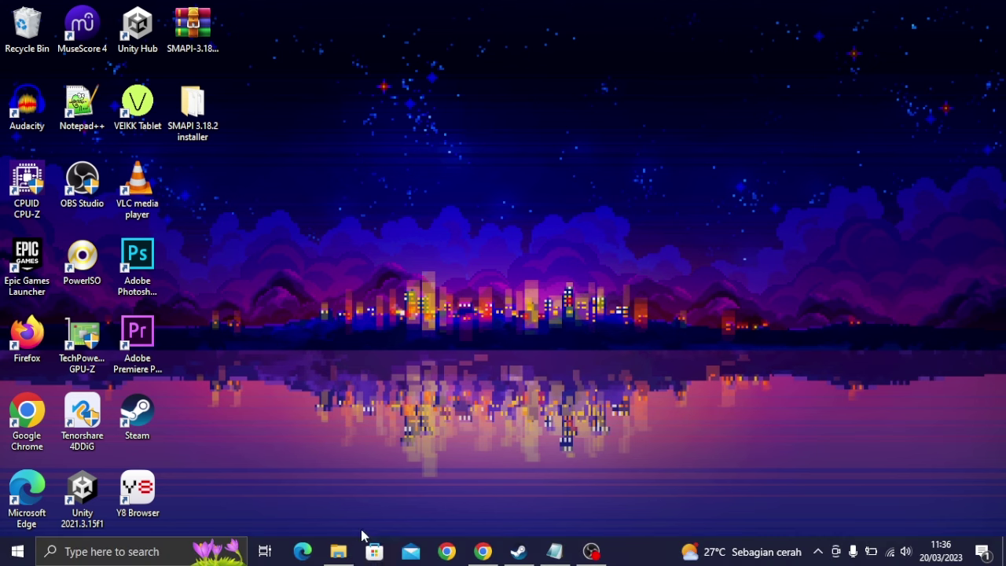
Step: Create a desktop shortcut to the StardewModdingAPI application in the Stardew Valley game folder, and minimize File Explorer
{"action": "left_click", "coordinate": [338, 552]}
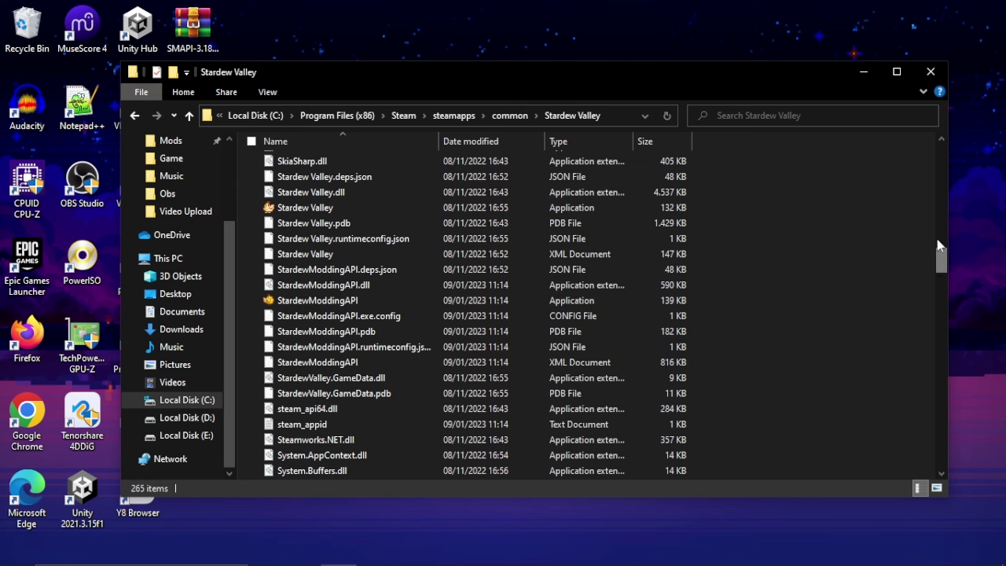
{"action": "left_click_drag", "start_coordinate": [941, 252], "coordinate": [944, 115]}
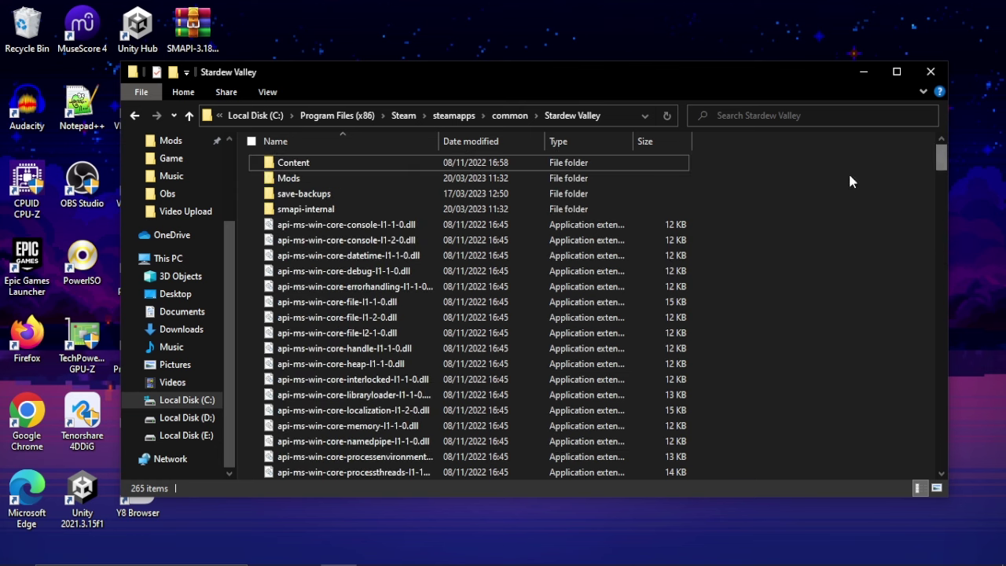
{"action": "left_click_drag", "start_coordinate": [937, 153], "coordinate": [956, 249]}
{"action": "left_click_drag", "start_coordinate": [746, 333], "coordinate": [331, 347]}
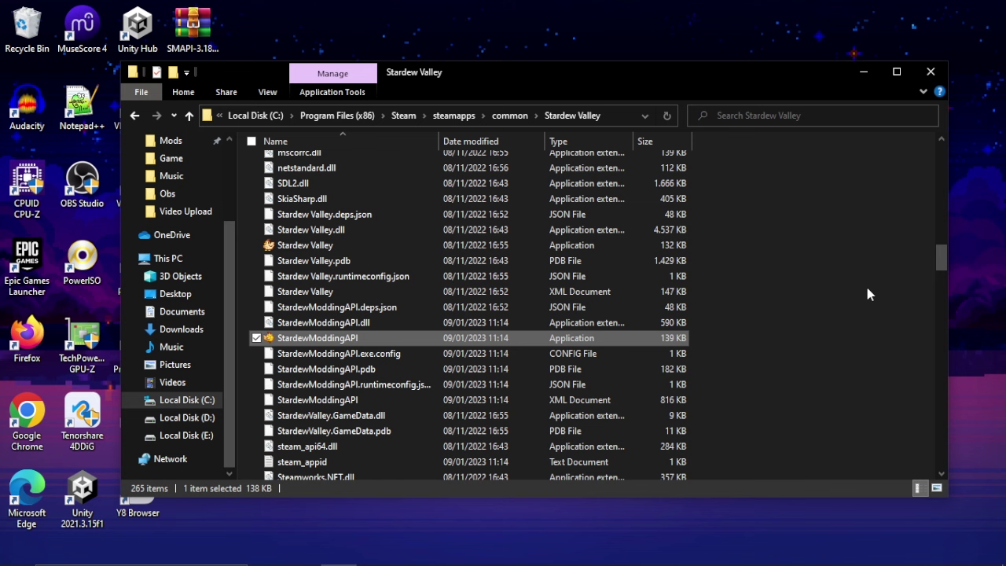
{"action": "right_click", "coordinate": [364, 338]}
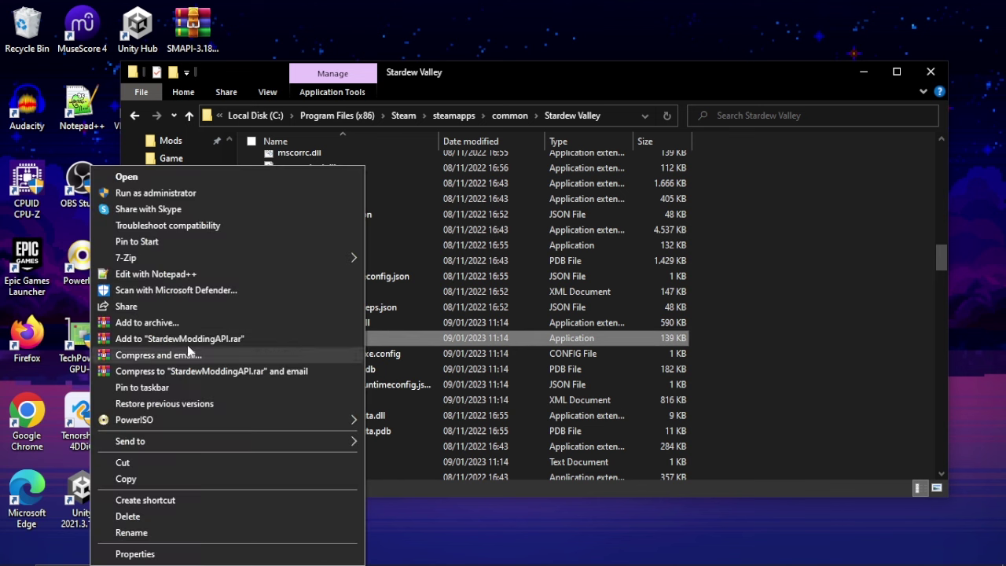
{"action": "mouse_move", "coordinate": [226, 442]}
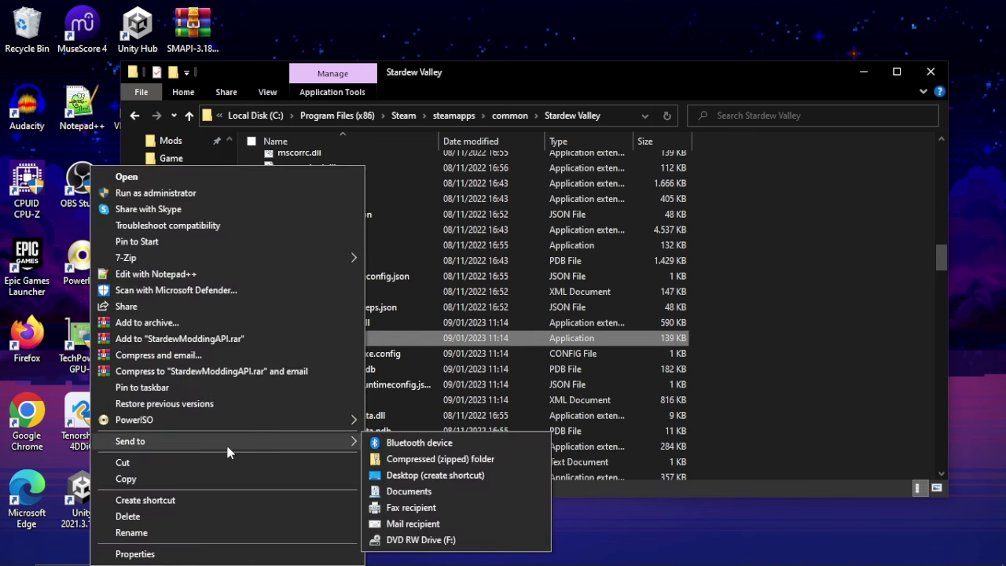
{"action": "left_click", "coordinate": [444, 478]}
{"action": "left_click", "coordinate": [864, 71]}
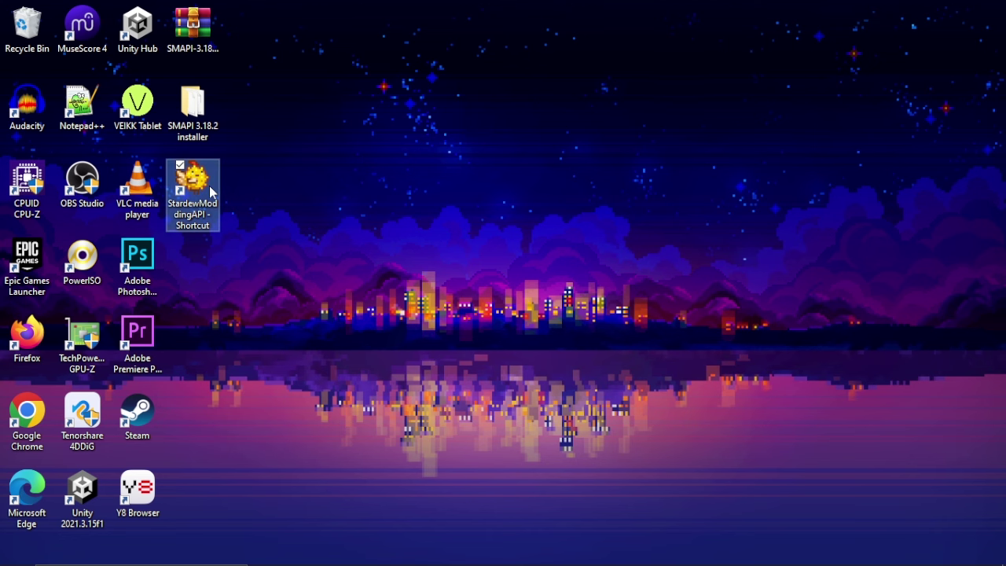
Step: Reopen the Stardew Valley game folder window, point out the Stardew Valley application, and select the Mods folder
{"action": "left_click", "coordinate": [312, 185]}
{"action": "left_click", "coordinate": [338, 560]}
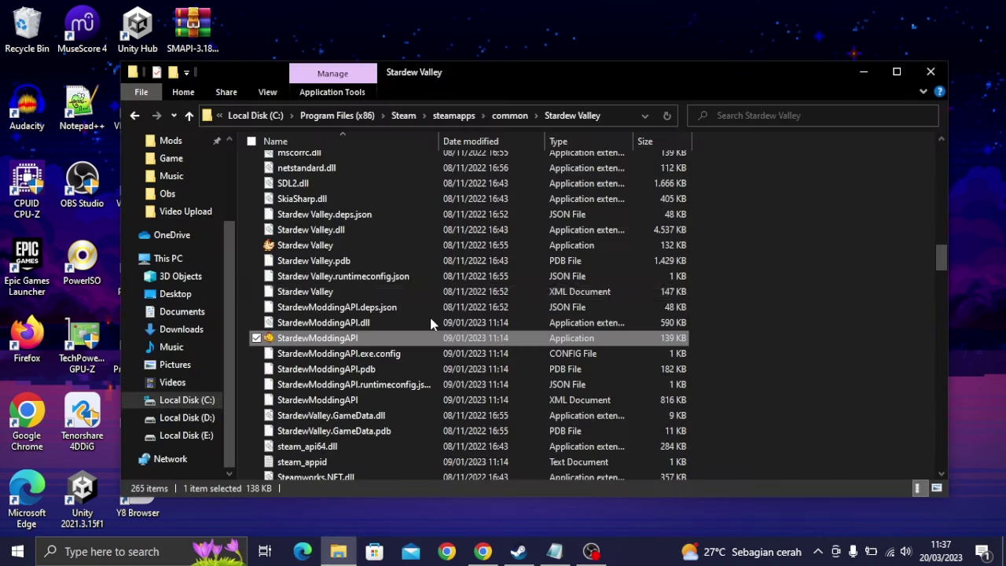
{"action": "left_click", "coordinate": [337, 248]}
{"action": "left_click_drag", "start_coordinate": [731, 239], "coordinate": [633, 248]}
{"action": "left_click", "coordinate": [338, 559]}
{"action": "left_click", "coordinate": [338, 559]}
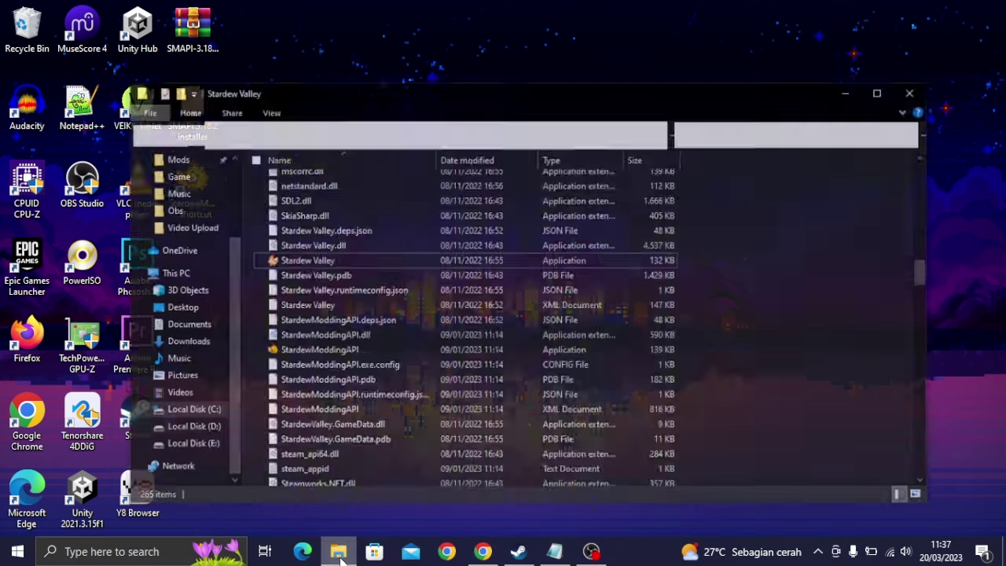
{"action": "left_click", "coordinate": [821, 343]}
{"action": "left_click_drag", "start_coordinate": [941, 259], "coordinate": [943, 134]}
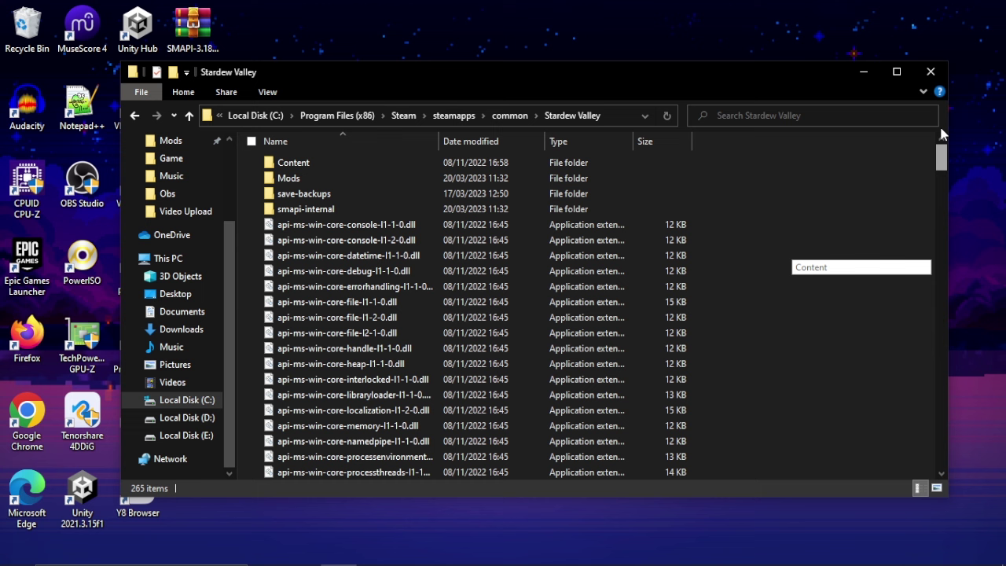
{"action": "left_click", "coordinate": [340, 176]}
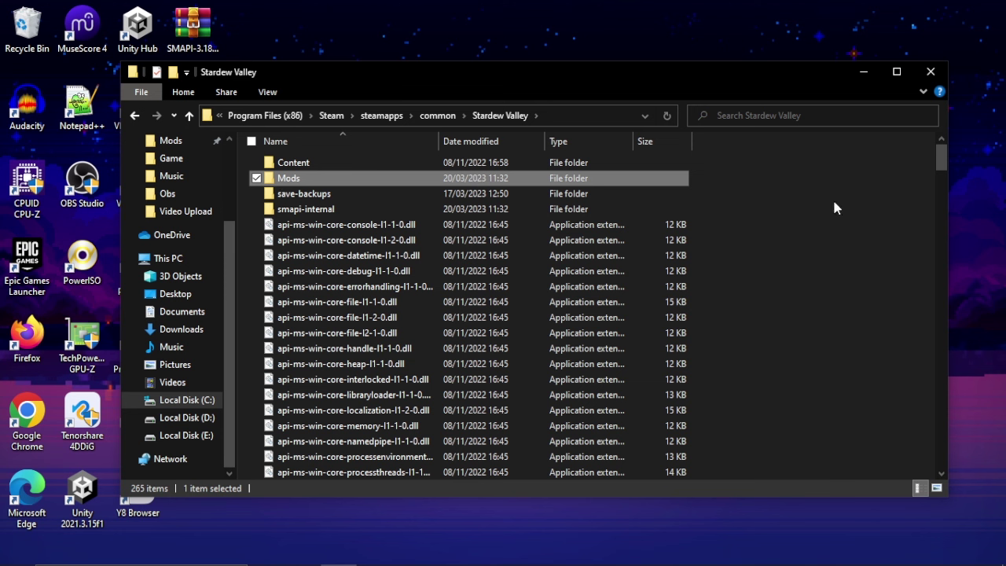
Step: Create a new folder in the Stardew Valley game folder, try the name Mods, and delete the folder
{"action": "right_click", "coordinate": [748, 224]}
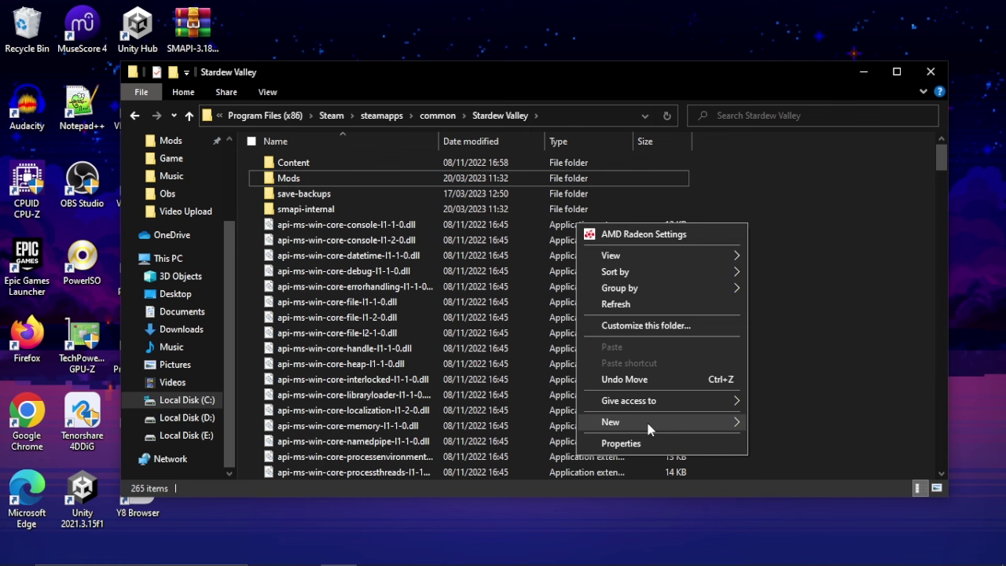
{"action": "mouse_move", "coordinate": [649, 429]}
{"action": "left_click", "coordinate": [797, 252]}
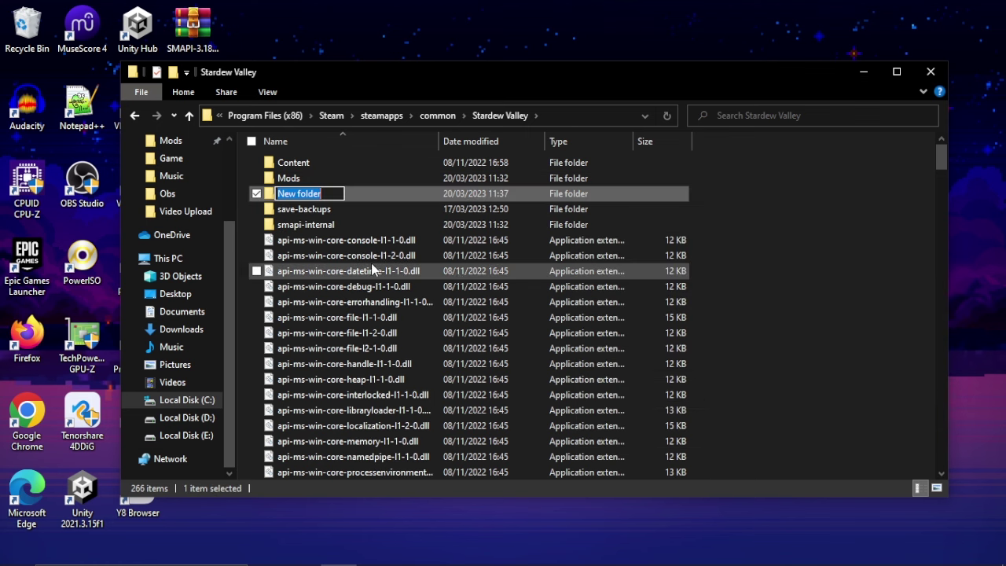
{"action": "type", "text": "Mods"}
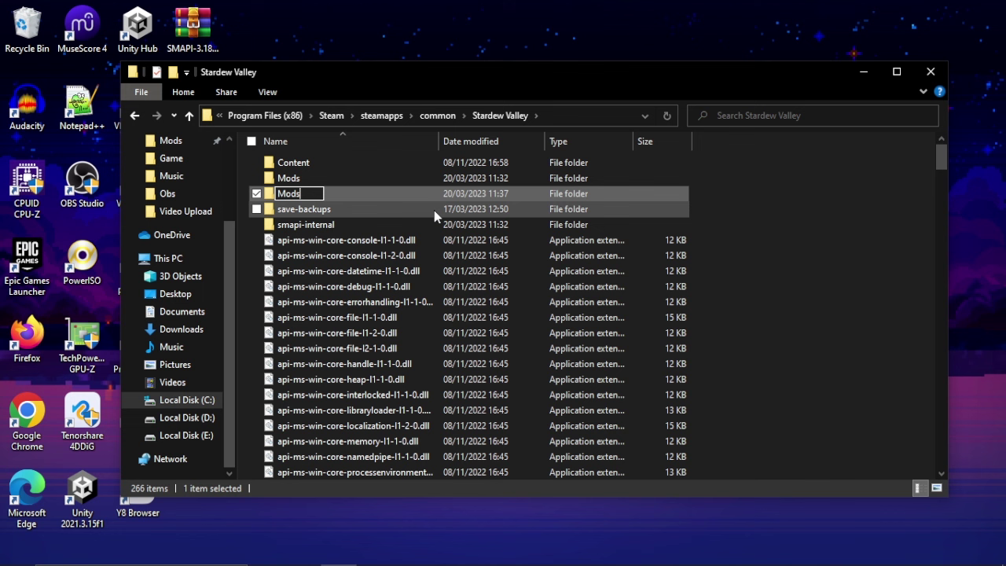
{"action": "key", "text": "BackSpace"}
{"action": "key", "text": "BackSpace"}
{"action": "key", "text": "BackSpace"}
{"action": "key", "text": "BackSpace"}
{"action": "key", "text": "Return"}
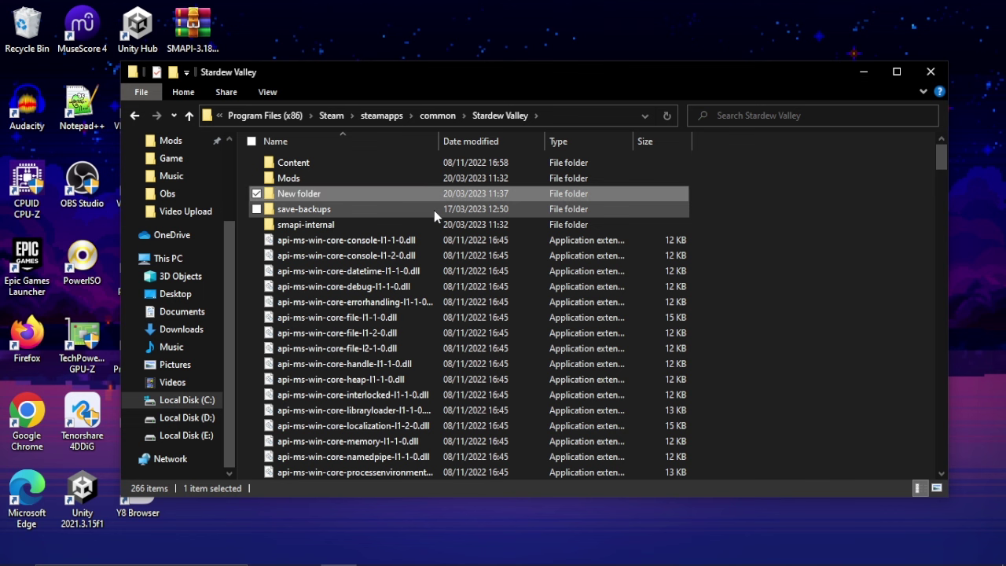
{"action": "key", "text": "Delete"}
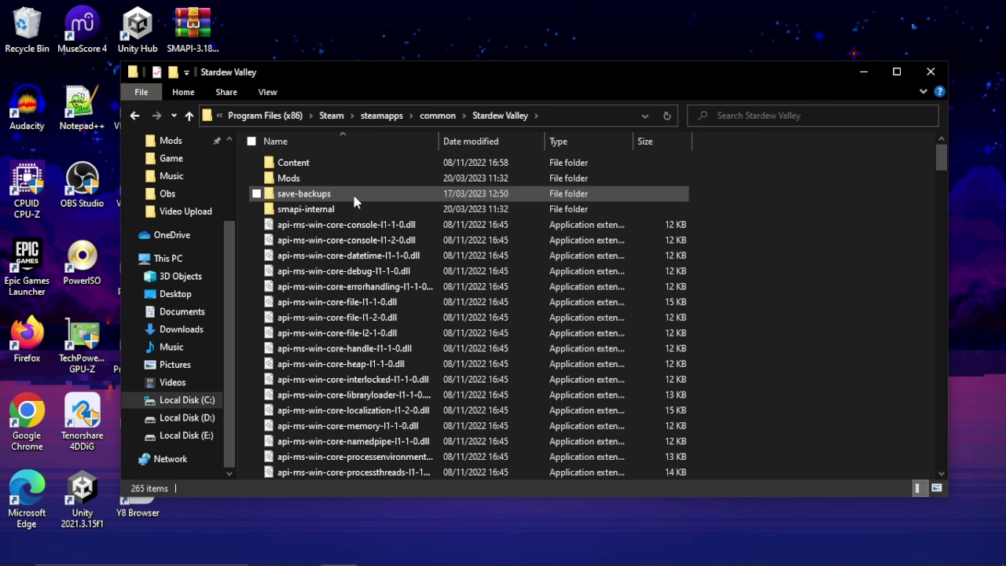
Step: Open the Mods folder to review the installed mod folders, and return to the Stardew Valley game folder
{"action": "left_click", "coordinate": [362, 180]}
{"action": "double_click", "coordinate": [560, 183]}
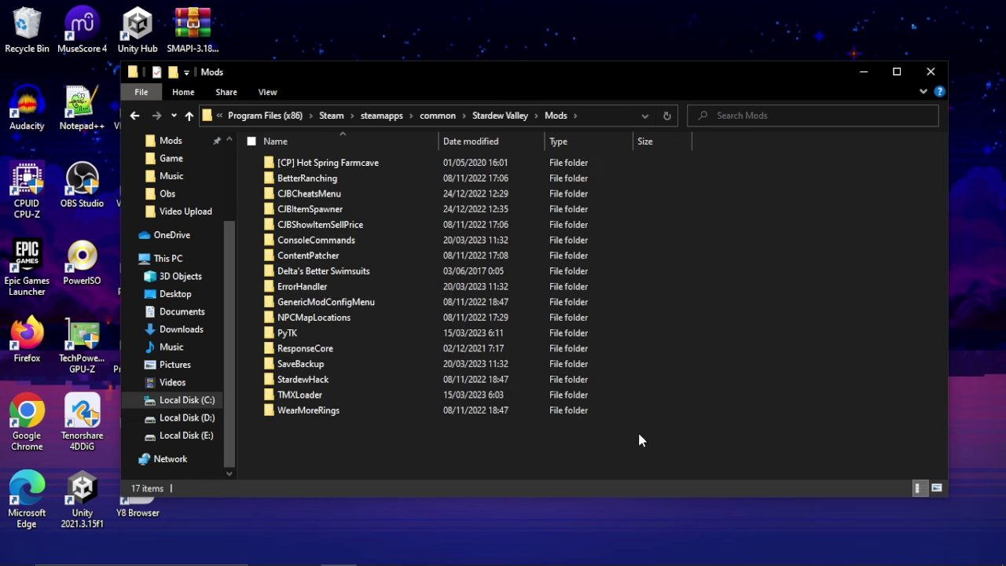
{"action": "left_click_drag", "start_coordinate": [639, 440], "coordinate": [522, 158]}
{"action": "left_click", "coordinate": [773, 224]}
{"action": "key", "text": "alt+Up"}
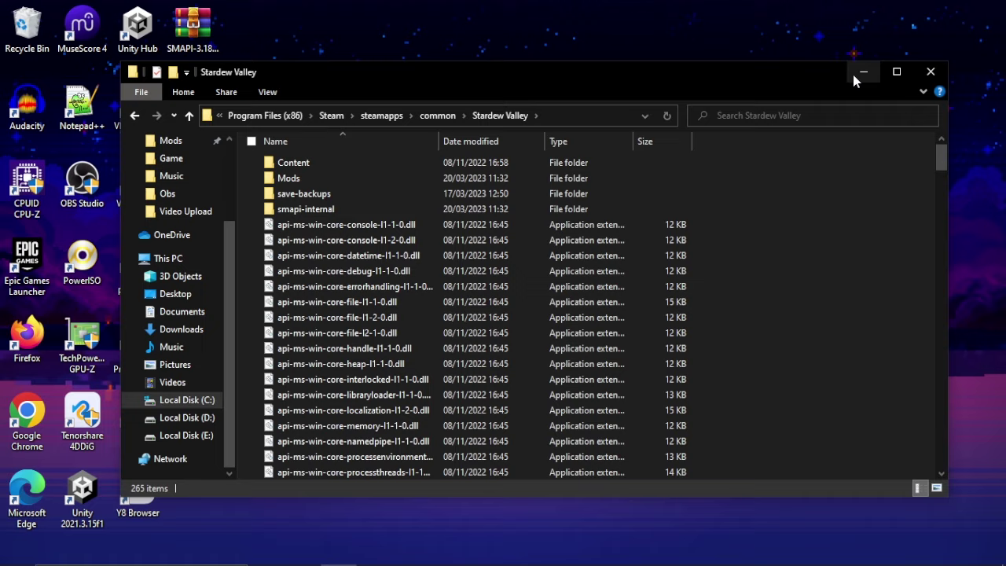
Step: Switch to Chrome, close the SMAPI page, search Google for "nexus stardew valley mods", and open the Stardew Valley Nexus result
{"action": "left_click", "coordinate": [855, 75]}
{"action": "left_click", "coordinate": [482, 554]}
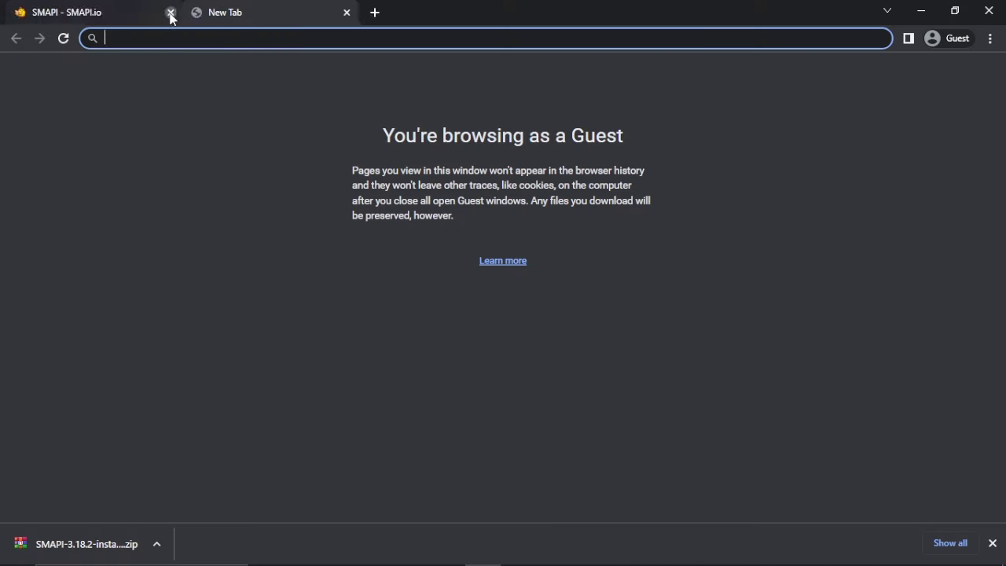
{"action": "left_click", "coordinate": [171, 12]}
{"action": "type", "text": "ne"}
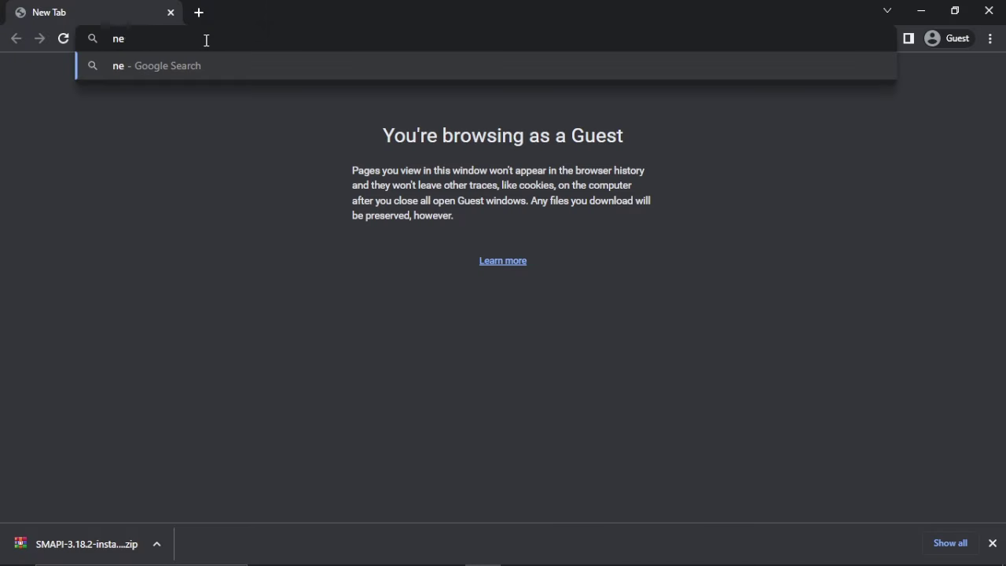
{"action": "type", "text": "xus stardew valley mods"}
{"action": "key", "text": "Return"}
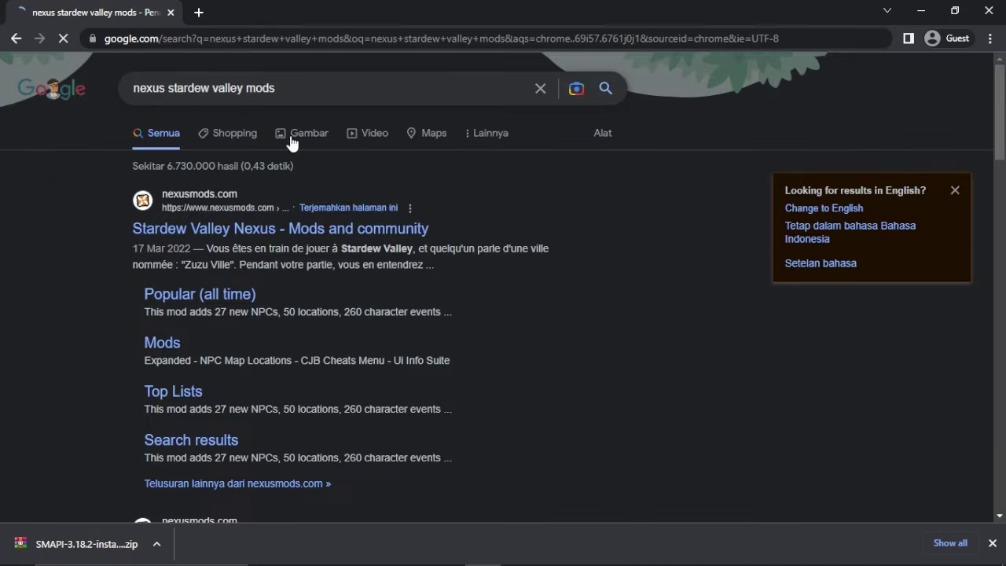
{"action": "left_click", "coordinate": [413, 230]}
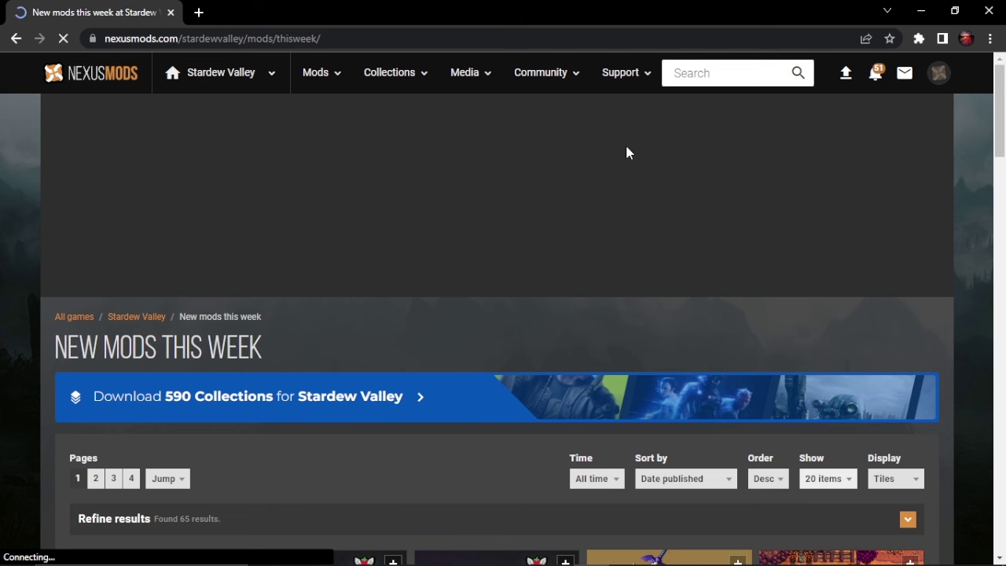
Step: Browse the new mods this week, open the Top Lists of Stardew Valley mods, and open the NPC Map Locations page
{"action": "scroll", "coordinate": [938, 150], "scroll_direction": "down", "scroll_amount": 3}
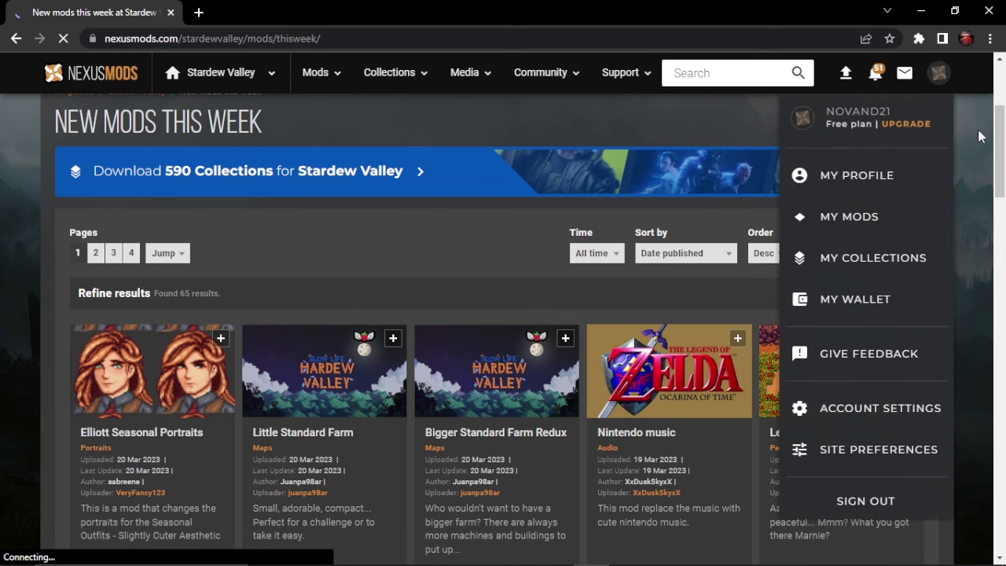
{"action": "scroll", "coordinate": [1004, 151], "scroll_direction": "down", "scroll_amount": 1}
{"action": "left_click_drag", "start_coordinate": [1004, 152], "coordinate": [1001, 94]}
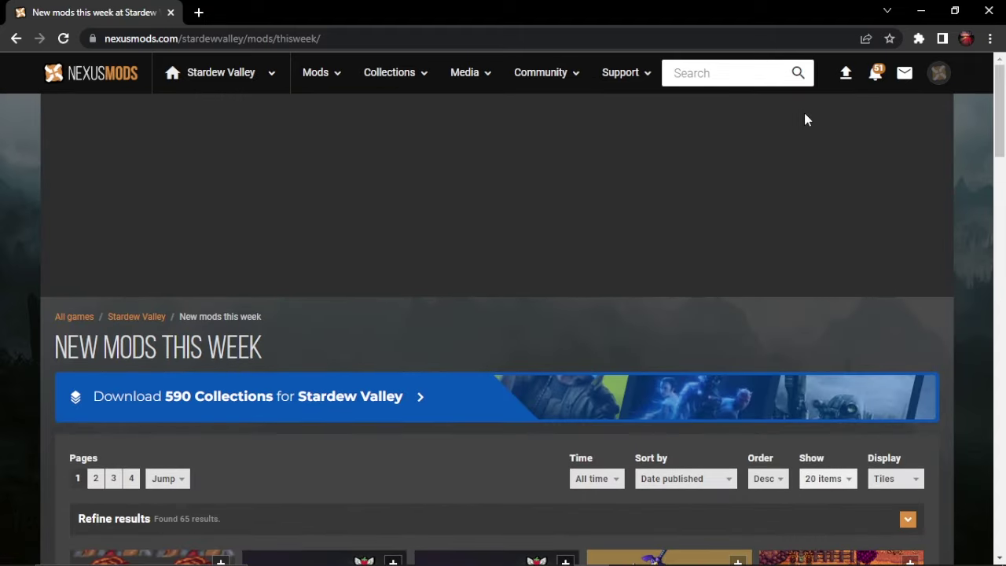
{"action": "left_click", "coordinate": [311, 84]}
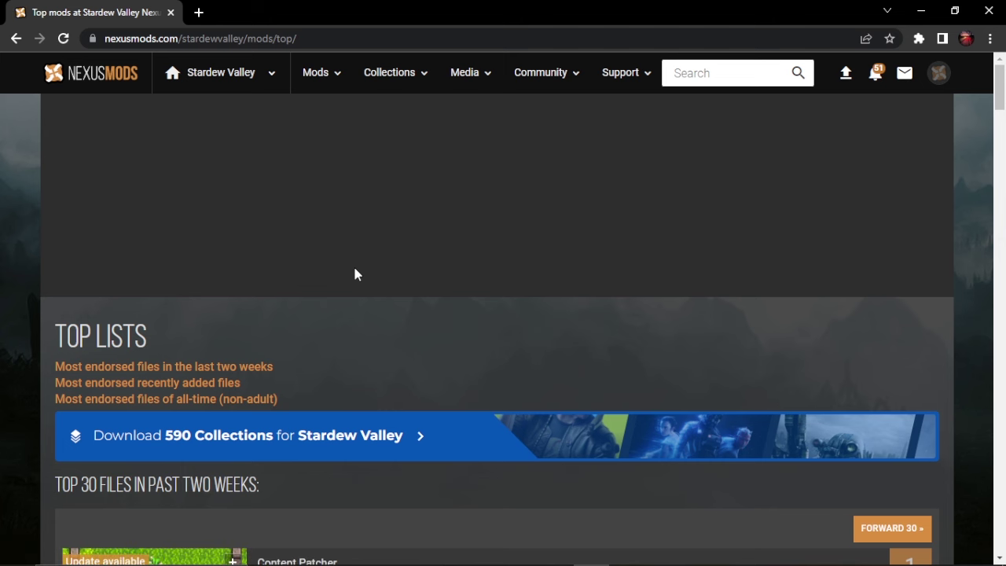
{"action": "left_click_drag", "start_coordinate": [1003, 95], "coordinate": [1004, 157]}
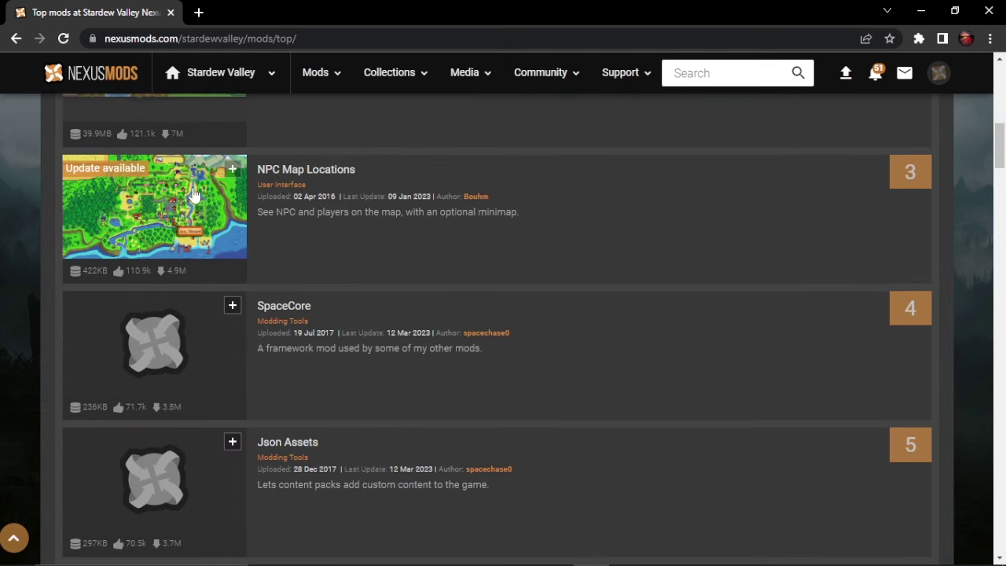
{"action": "left_click", "coordinate": [333, 171]}
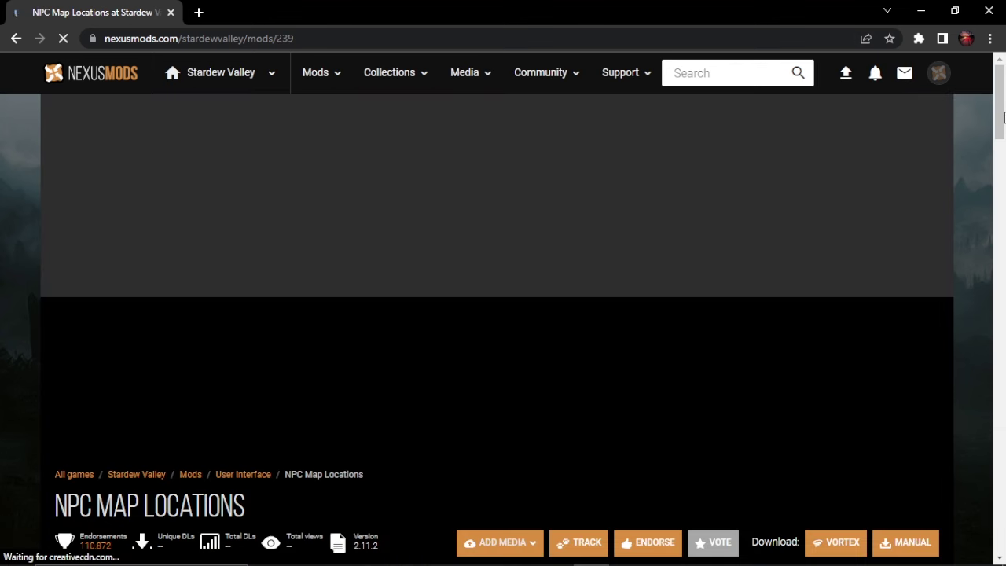
Step: Download NPC Map Locations 2.11.2 manually with the free slow download, saving it to the Compressed downloads folder
{"action": "left_click_drag", "start_coordinate": [1004, 116], "coordinate": [1004, 180]}
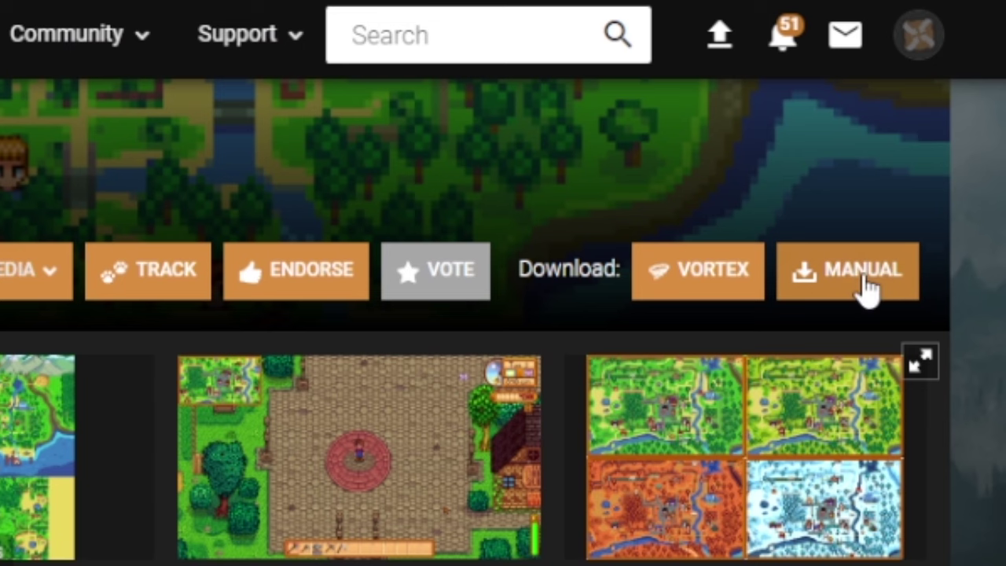
{"action": "left_click", "coordinate": [864, 285]}
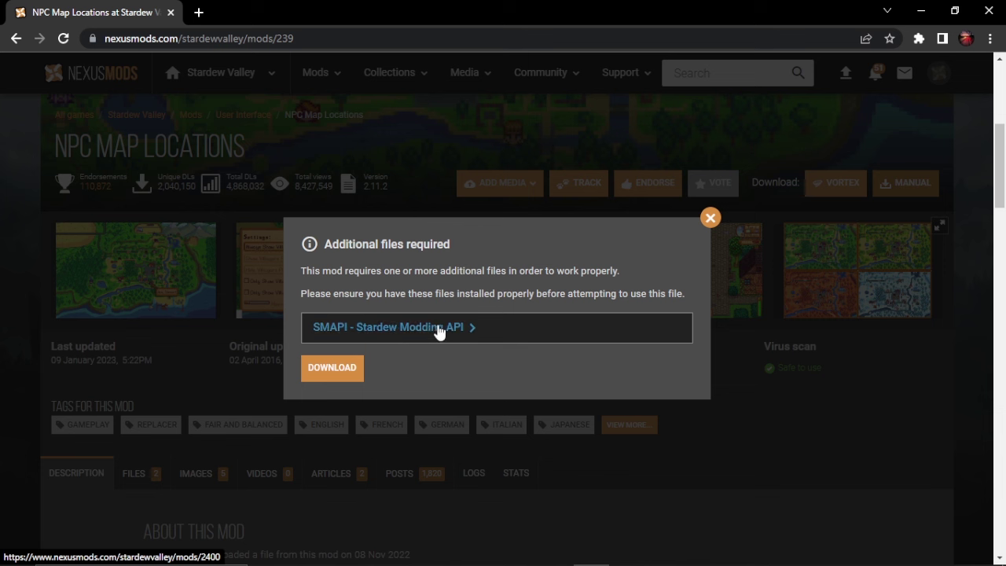
{"action": "left_click", "coordinate": [349, 375]}
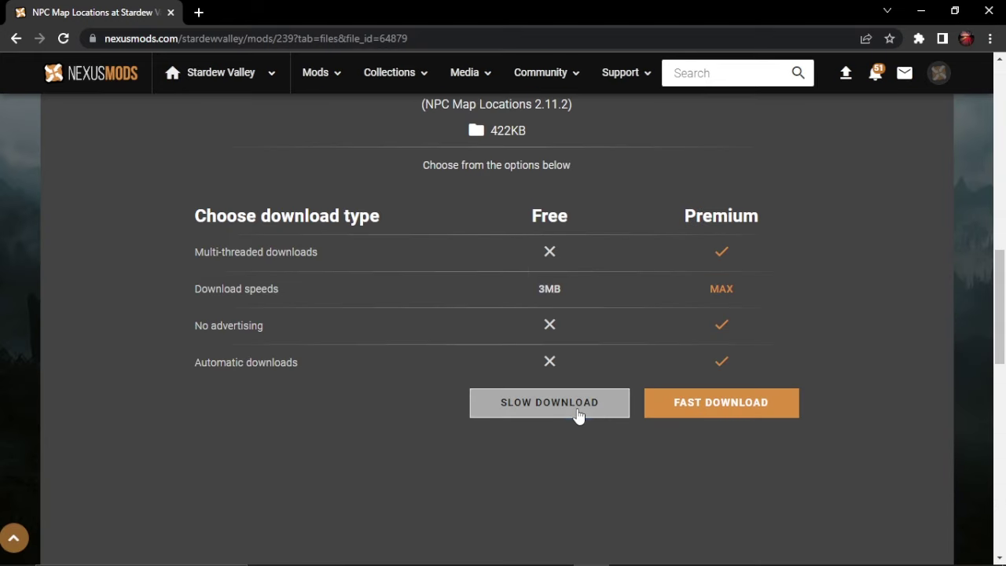
{"action": "left_click", "coordinate": [578, 415]}
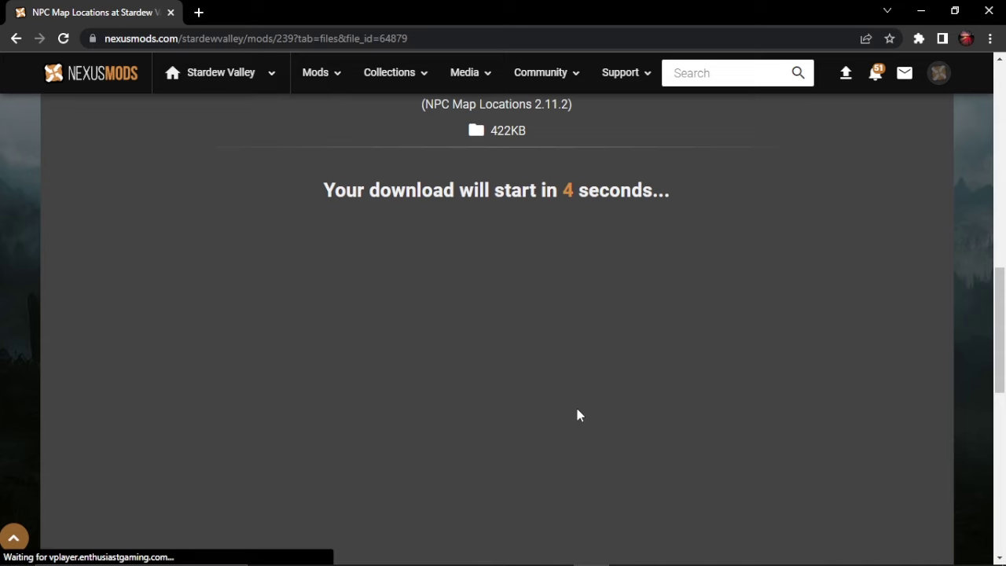
{"action": "scroll", "coordinate": [579, 162], "scroll_direction": "up", "scroll_amount": 1}
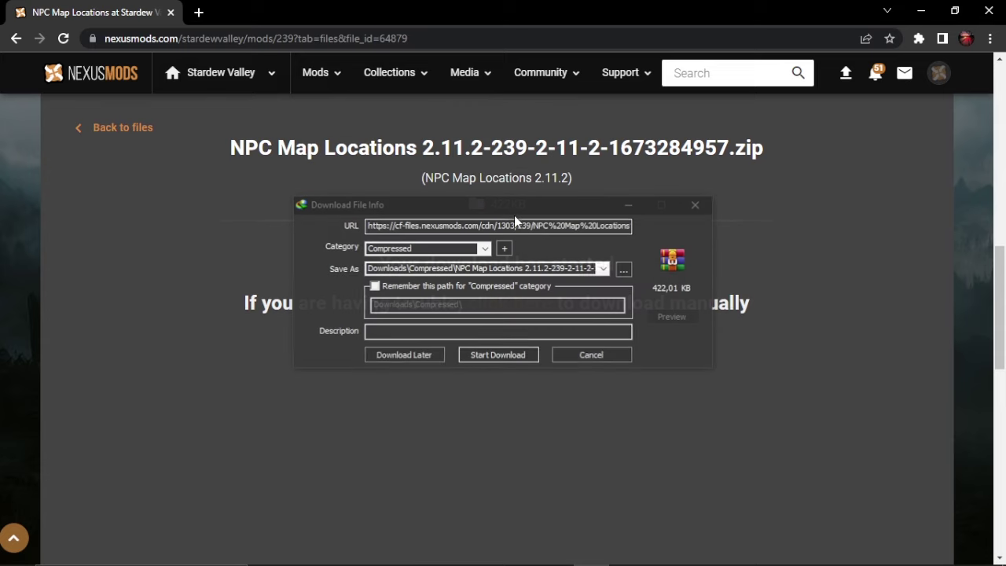
{"action": "left_click", "coordinate": [519, 355]}
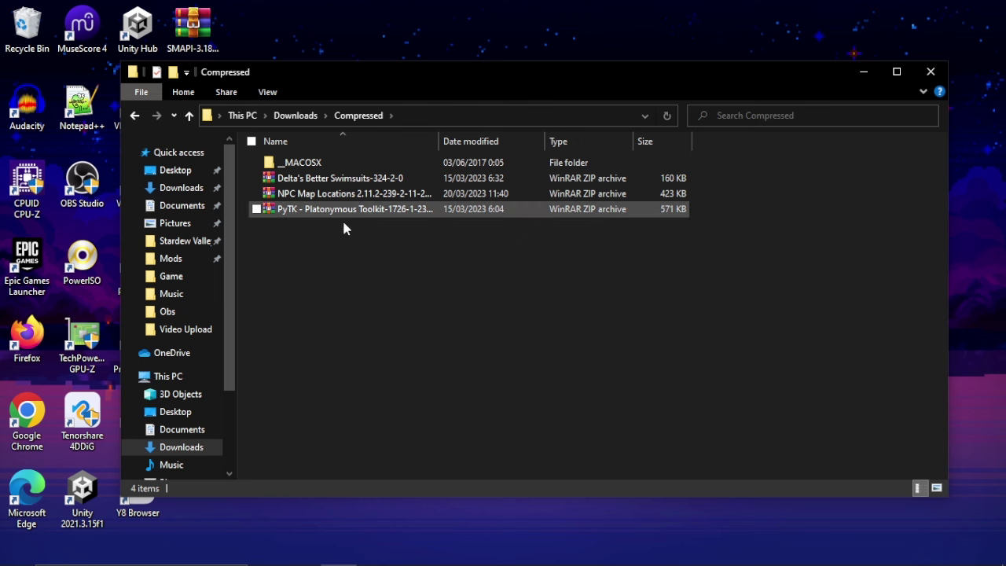
Step: Extract the NPC Map Locations 2.11.2 archive directly into the Compressed downloads folder
{"action": "left_click", "coordinate": [340, 195]}
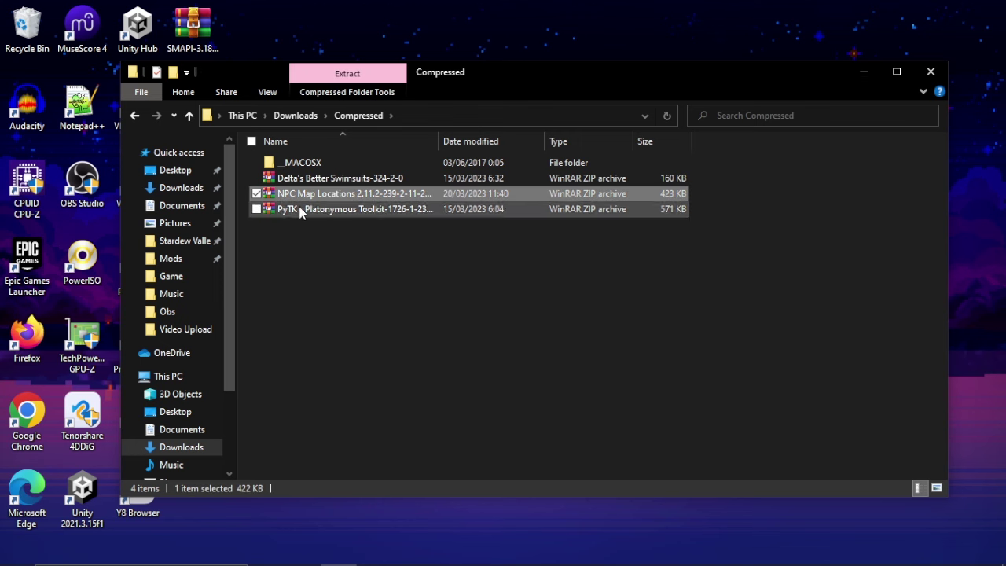
{"action": "right_click", "coordinate": [308, 193]}
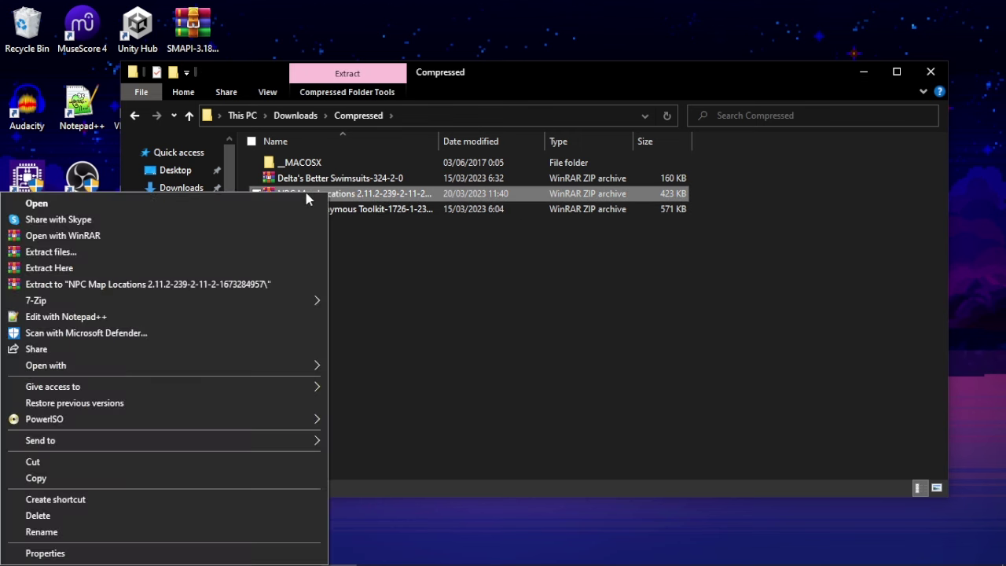
{"action": "left_click", "coordinate": [126, 265]}
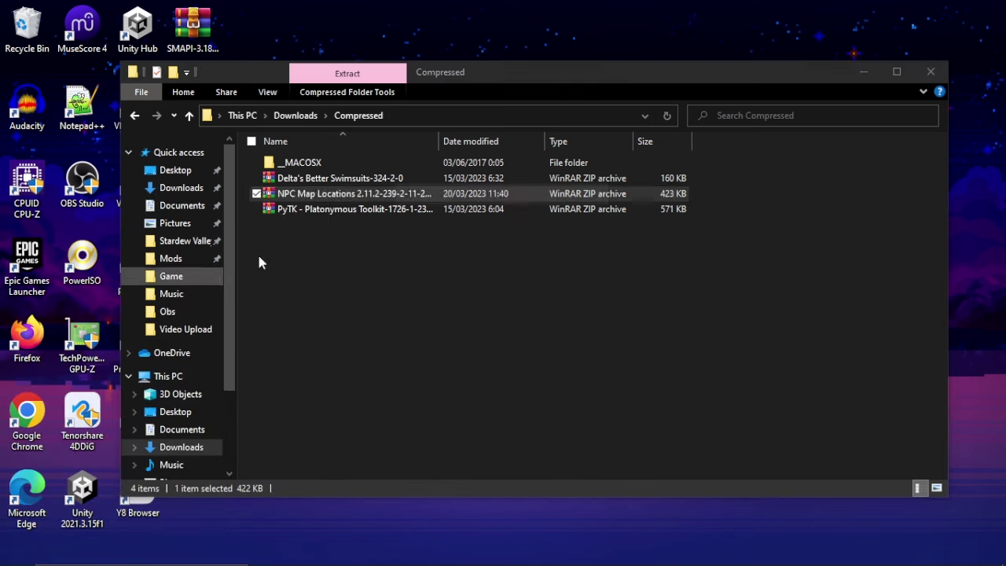
{"action": "left_click", "coordinate": [374, 264]}
Step: Copy the extracted NPCMapLocations folder into the Mods folder of the Stardew Valley game folder, and close File Explorer
{"action": "left_click", "coordinate": [481, 177]}
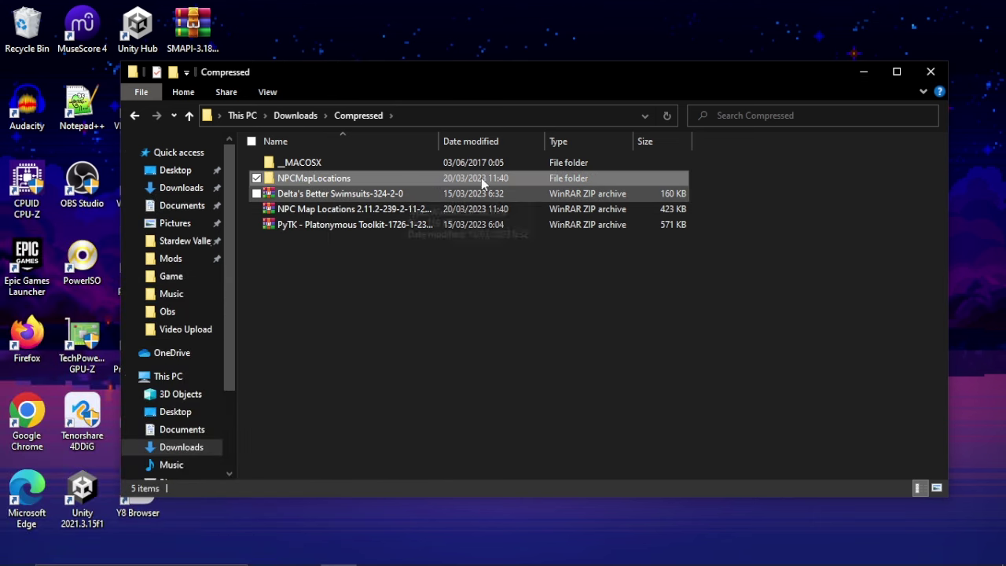
{"action": "right_click", "coordinate": [627, 183]}
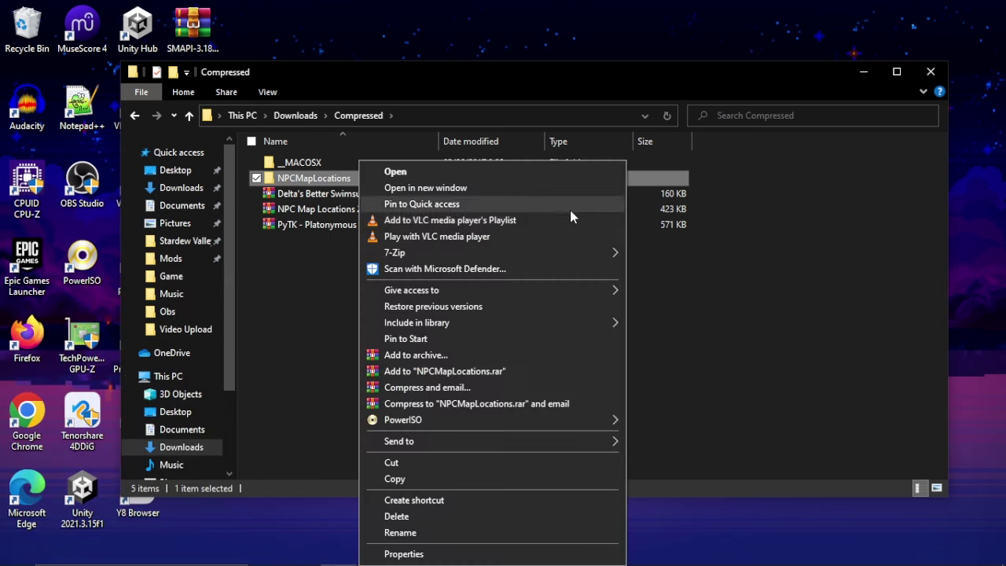
{"action": "left_click", "coordinate": [400, 481]}
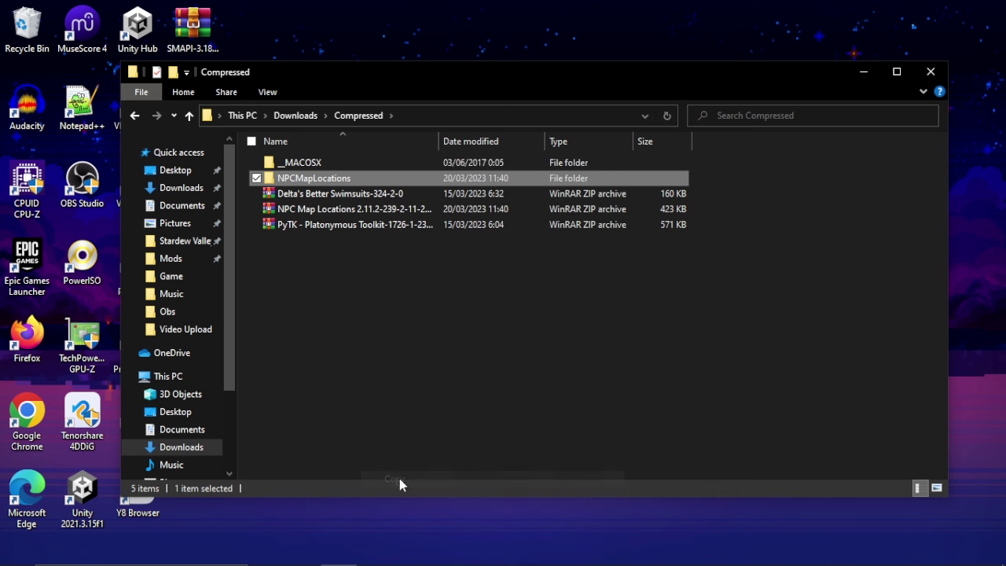
{"action": "scroll", "coordinate": [230, 243], "scroll_direction": "down", "scroll_amount": 2}
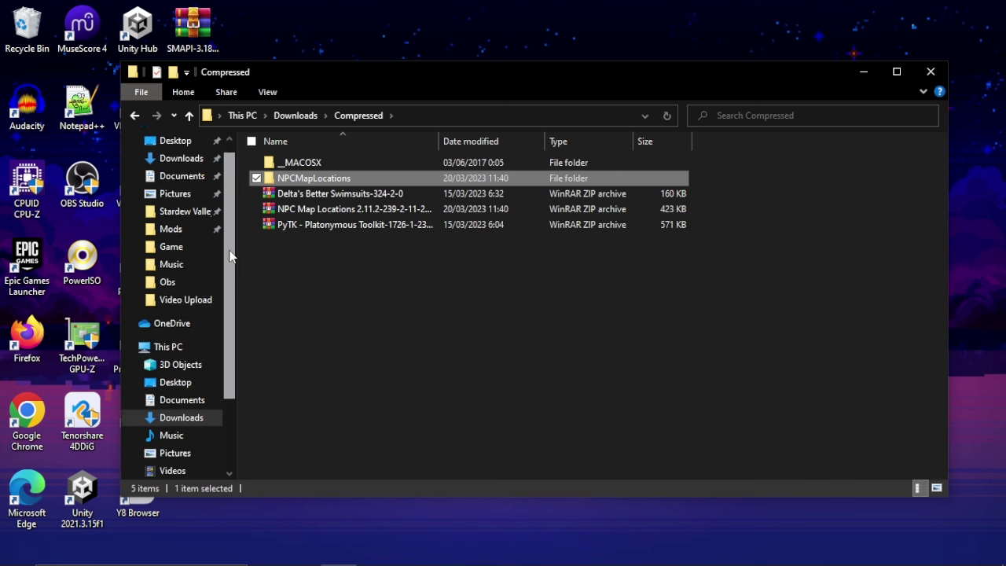
{"action": "scroll", "coordinate": [233, 280], "scroll_direction": "up", "scroll_amount": 1}
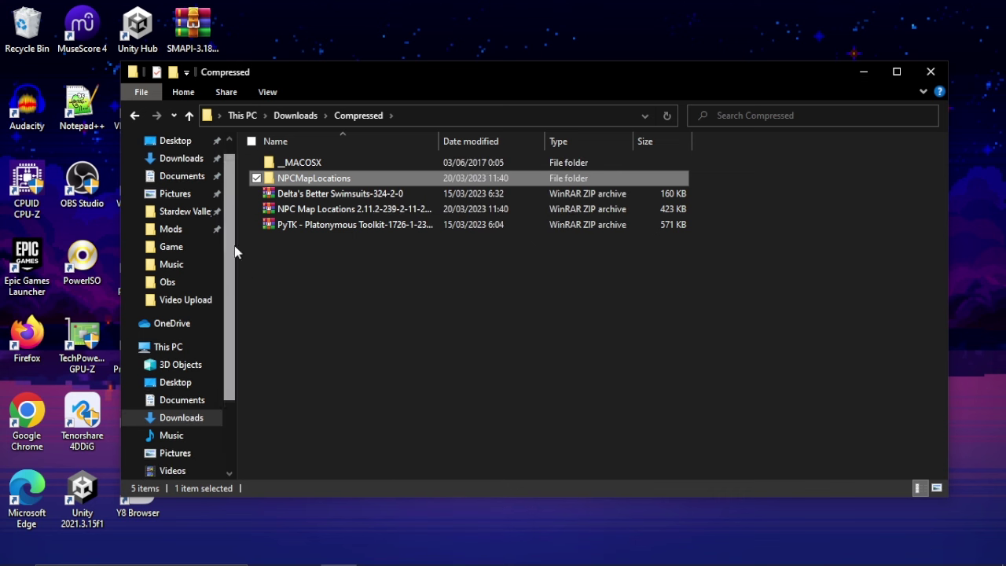
{"action": "left_click", "coordinate": [197, 214]}
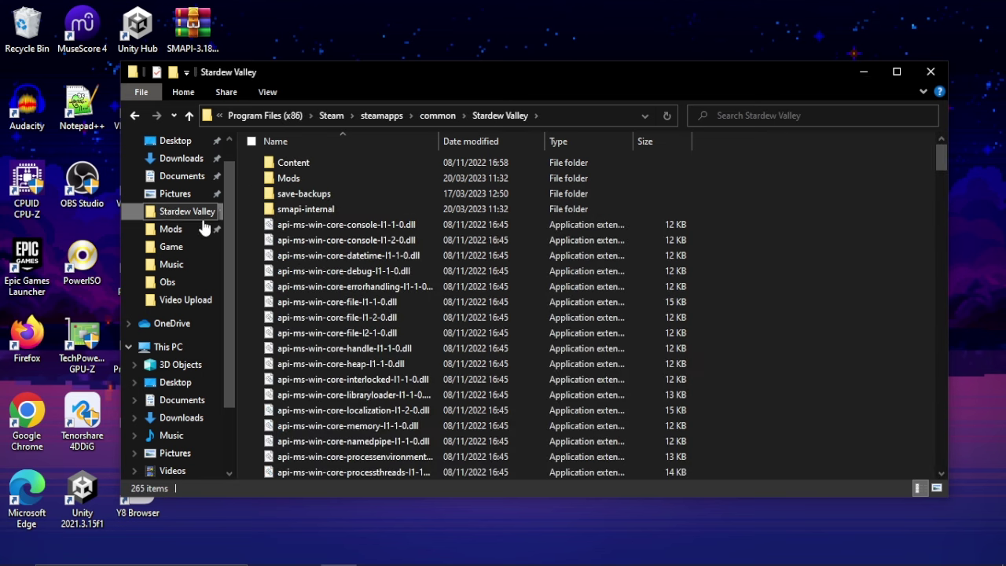
{"action": "double_click", "coordinate": [523, 179]}
{"action": "right_click", "coordinate": [784, 268]}
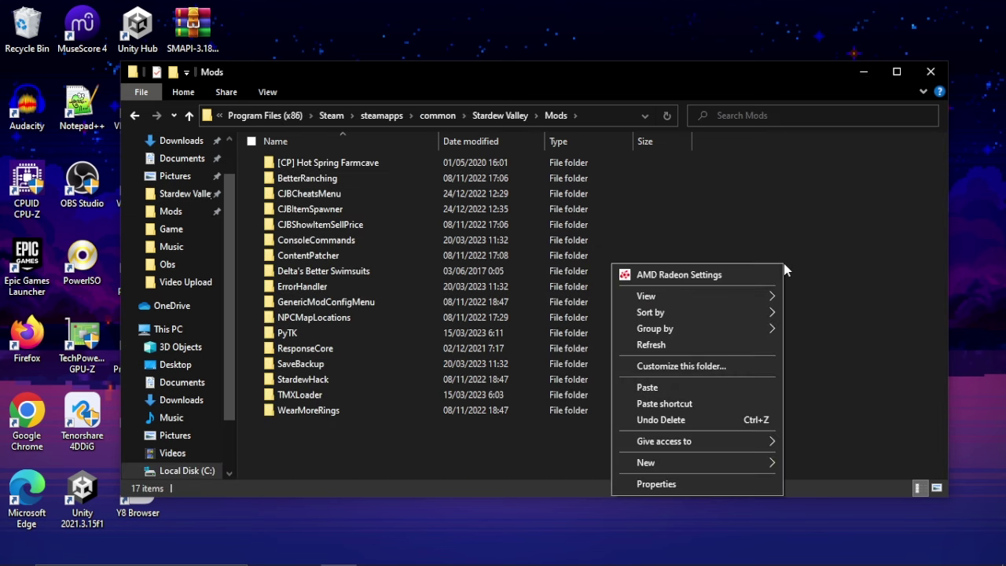
{"action": "left_click", "coordinate": [701, 388]}
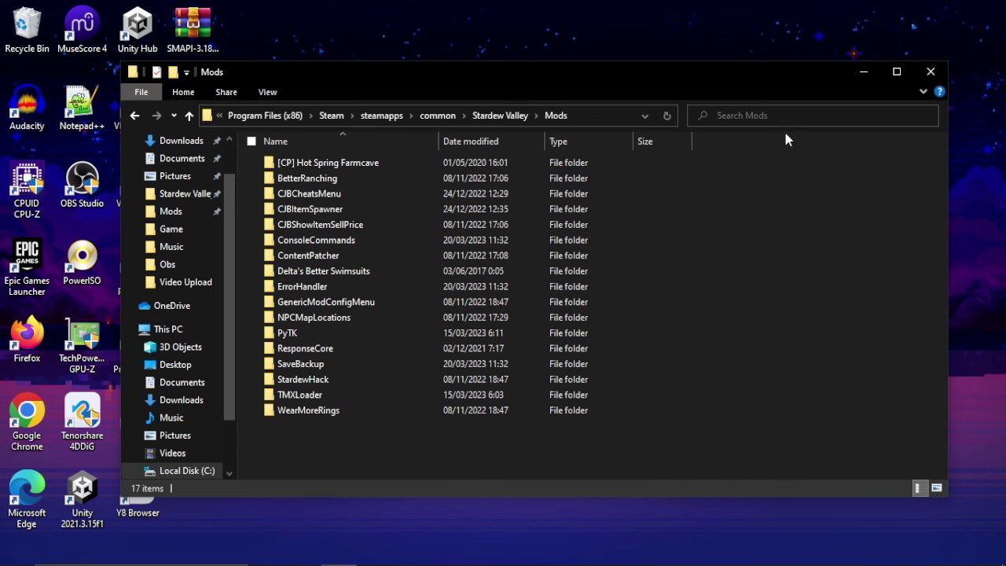
{"action": "key", "text": "alt+F4"}
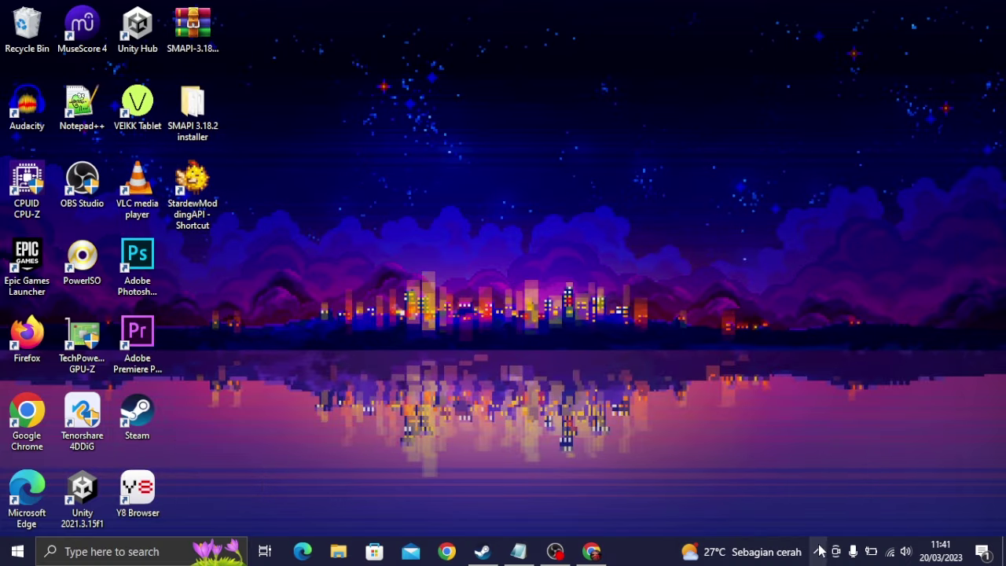
Step: Switch to Steam, clear the launch options in Stardew Valley's General properties, and close the properties
{"action": "left_click", "coordinate": [818, 551]}
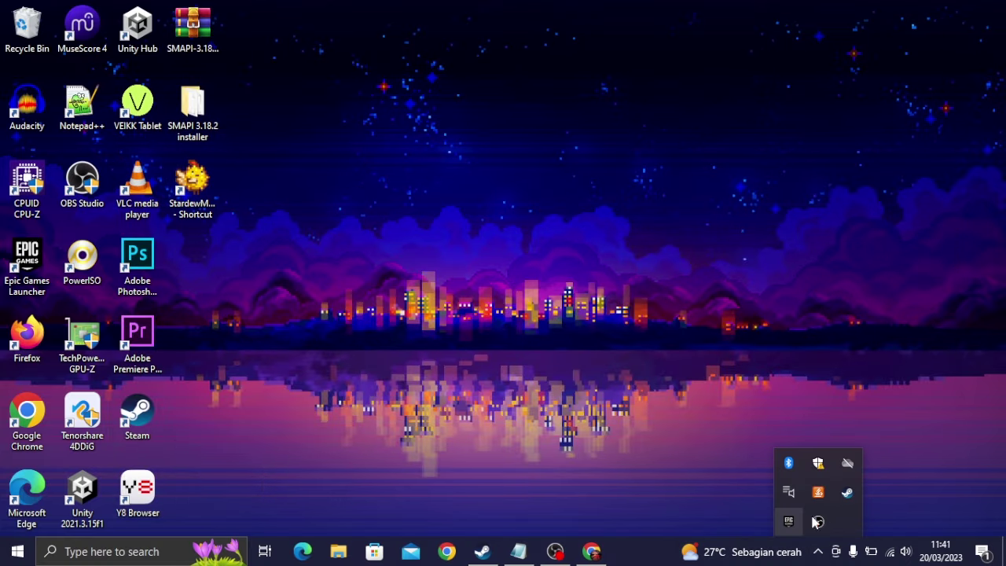
{"action": "left_click", "coordinate": [849, 493]}
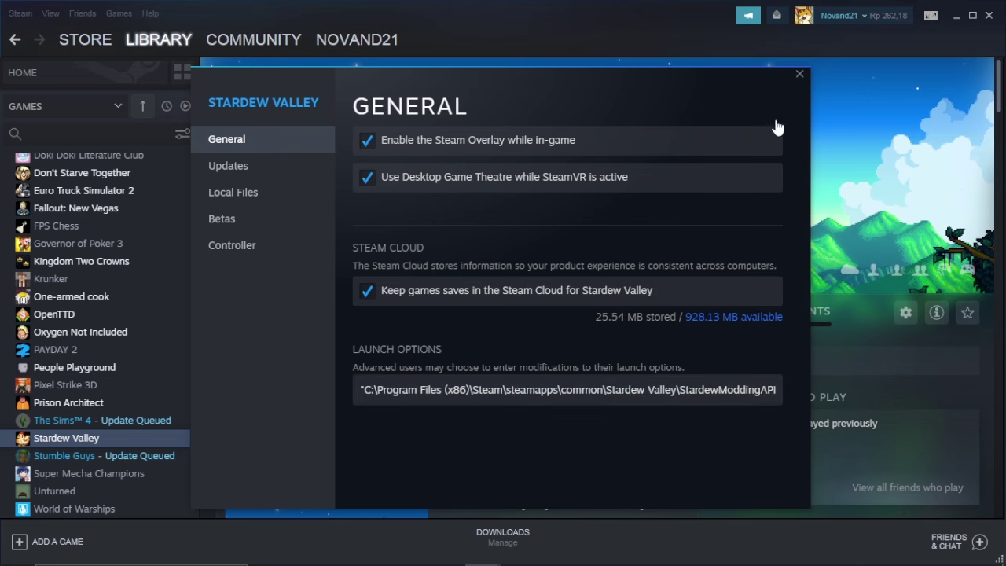
{"action": "left_click", "coordinate": [800, 76]}
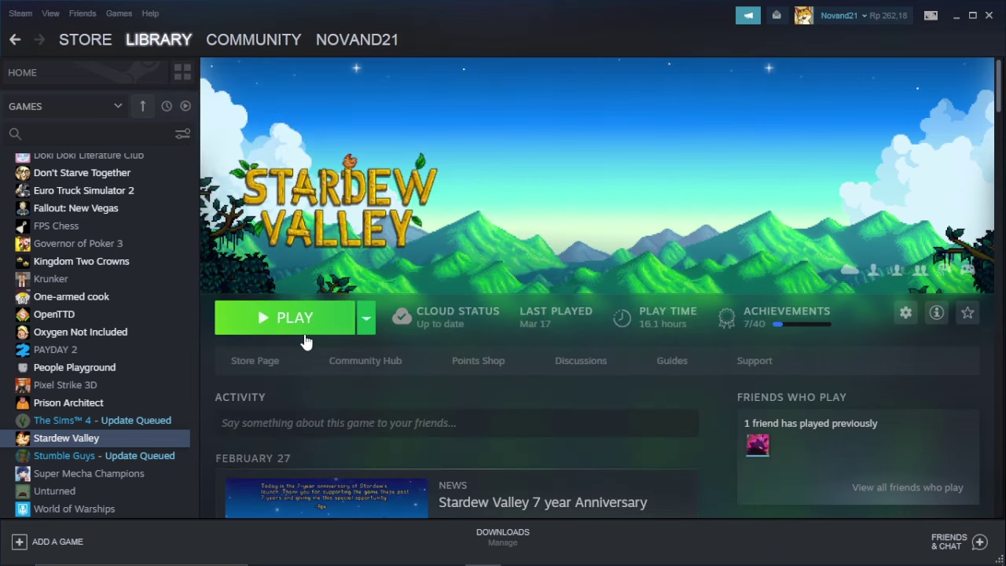
{"action": "left_click", "coordinate": [904, 313]}
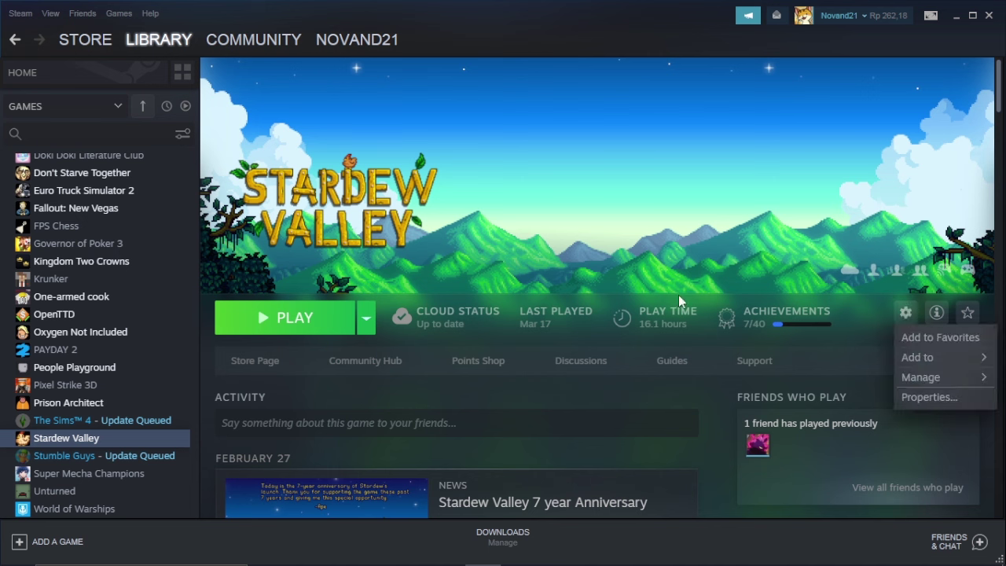
{"action": "left_click", "coordinate": [942, 397]}
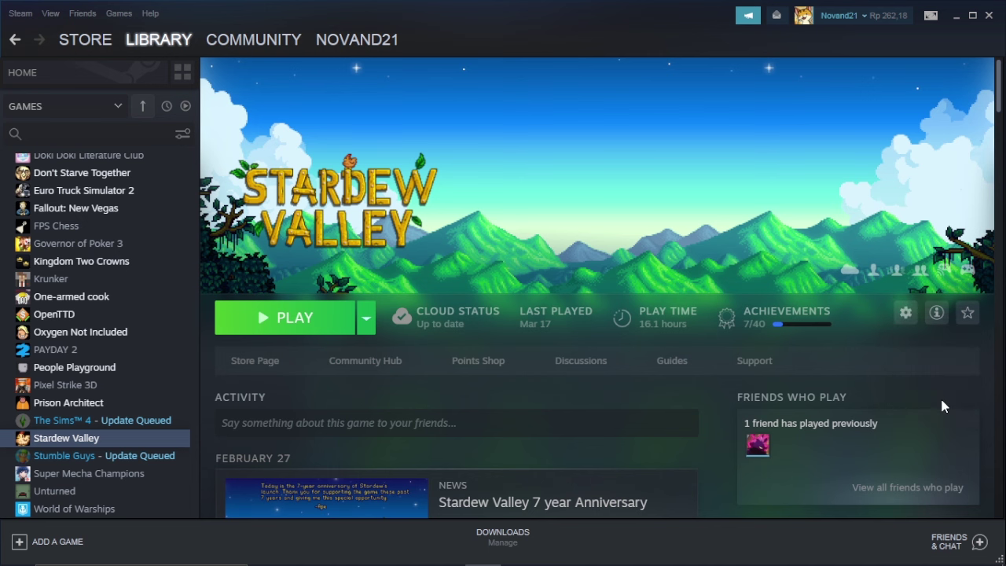
{"action": "left_click", "coordinate": [673, 390]}
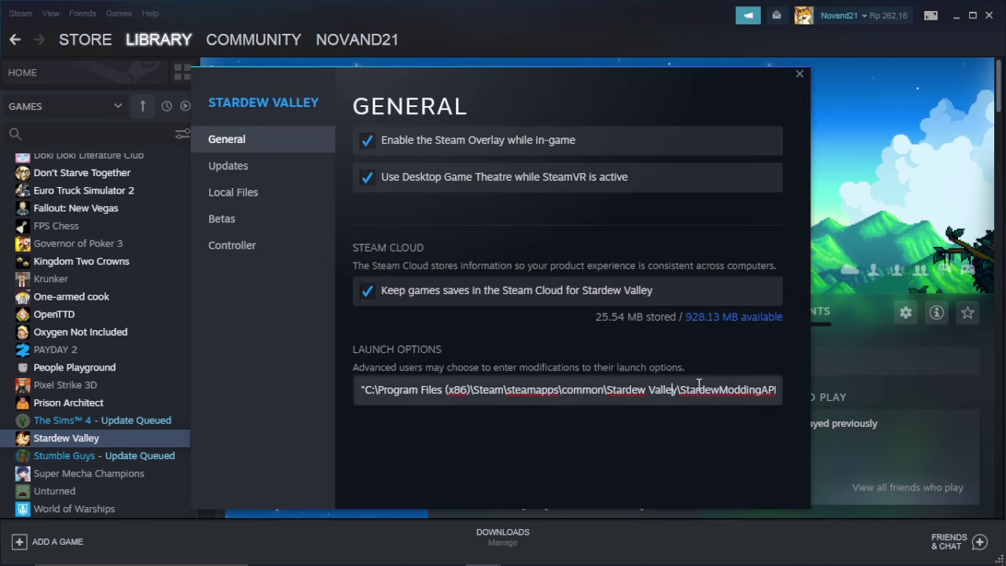
{"action": "key", "text": "ctrl+a"}
{"action": "key", "text": "BackSpace"}
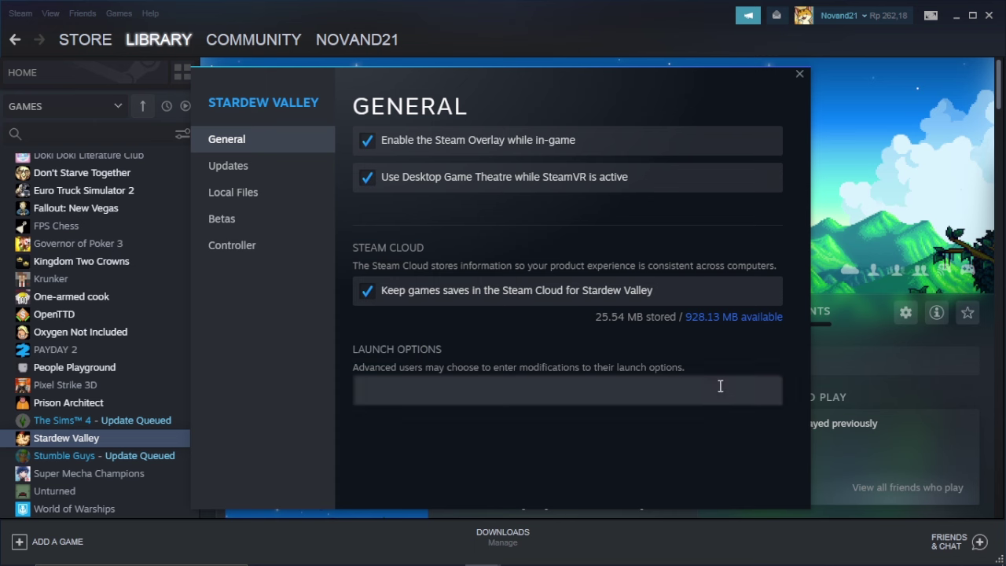
{"action": "left_click", "coordinate": [800, 74]}
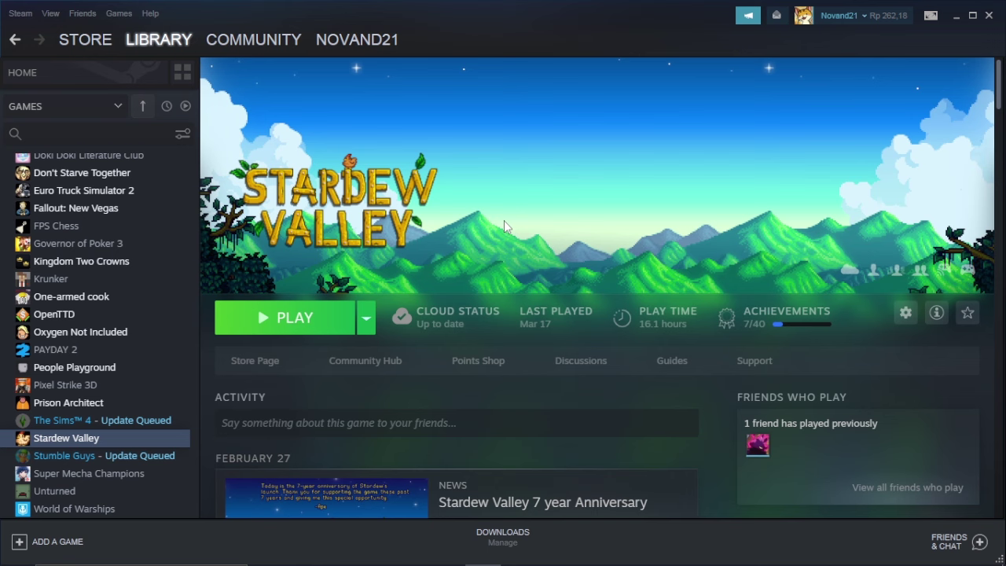
{"action": "left_click", "coordinate": [904, 315]}
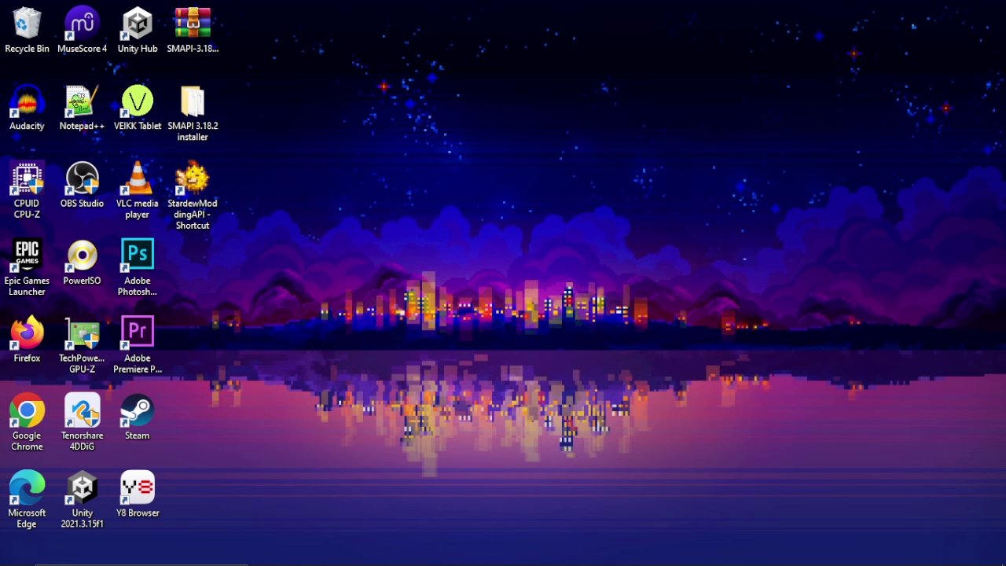
{"action": "left_click_drag", "start_coordinate": [1005, 0], "coordinate": [1, 363]}
{"action": "left_click", "coordinate": [470, 234]}
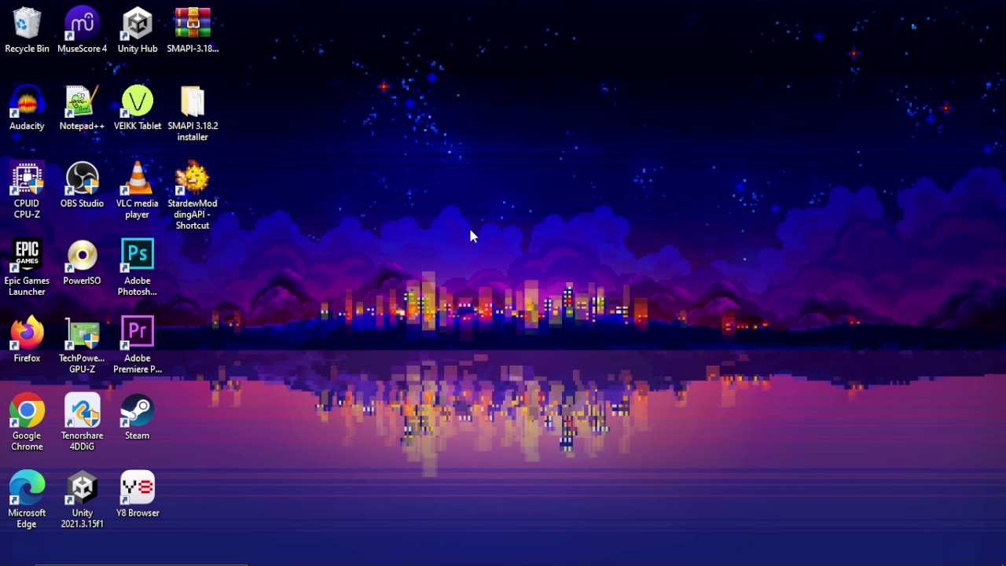